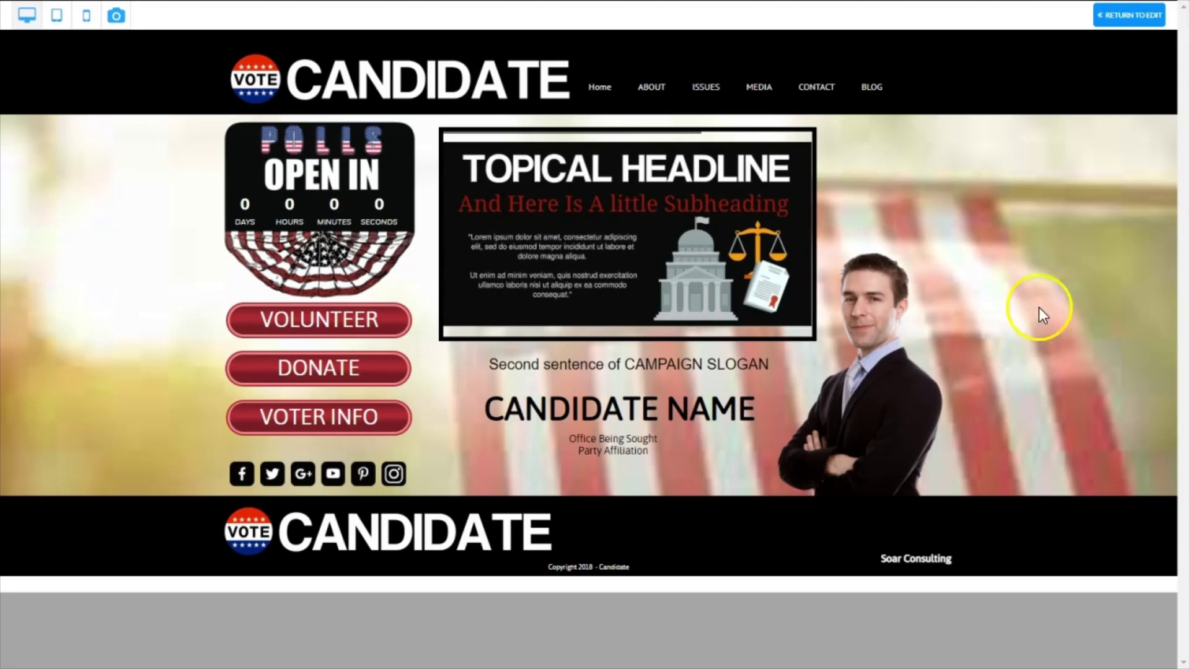
# Step: Open the site's Blog page in preview and scroll through its posts and sidebar
pyautogui.click(875, 92)
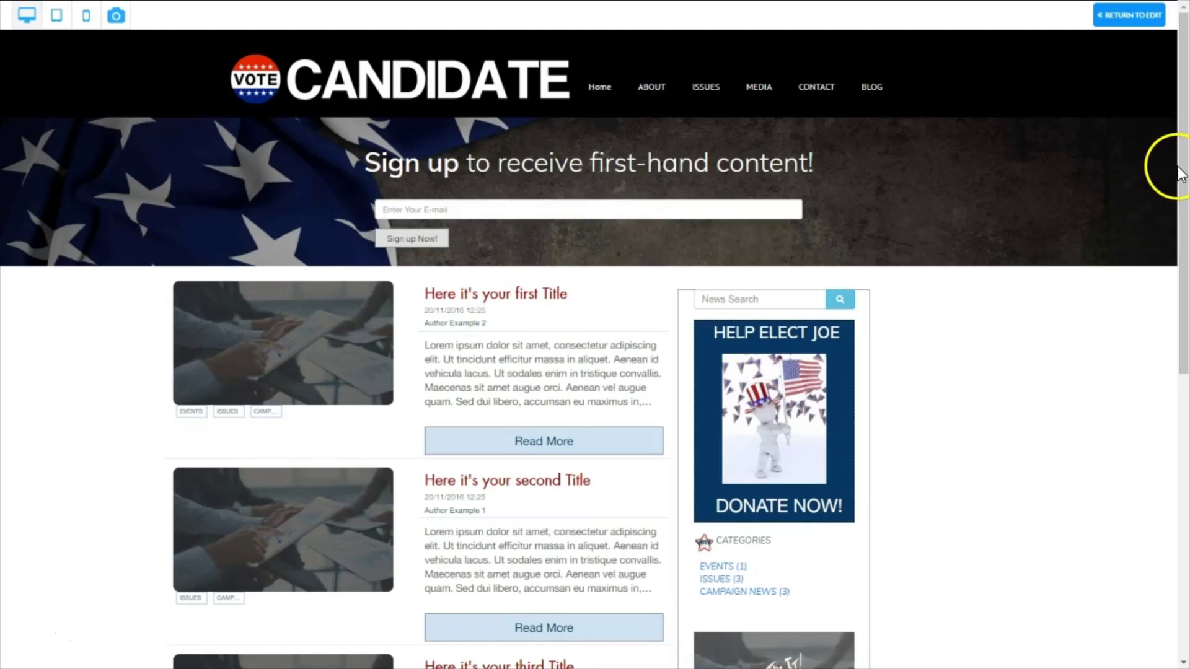
pyautogui.moveTo(1181, 173); pyautogui.dragTo(1180, 446)
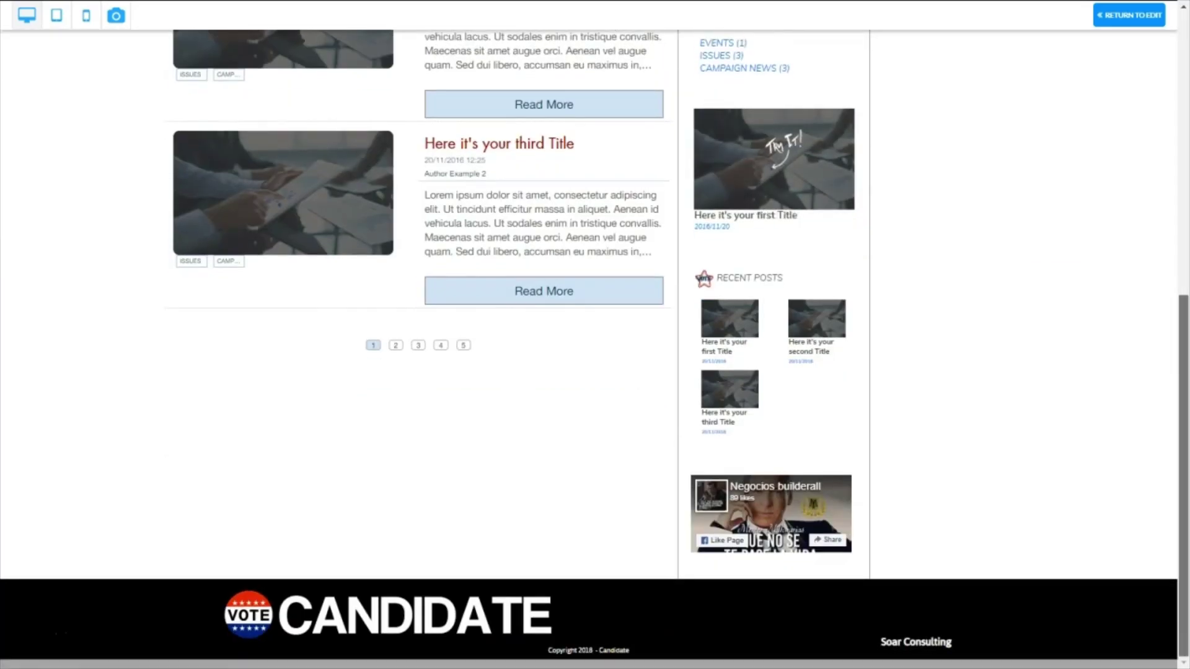
pyautogui.scroll(4, 595, 347)
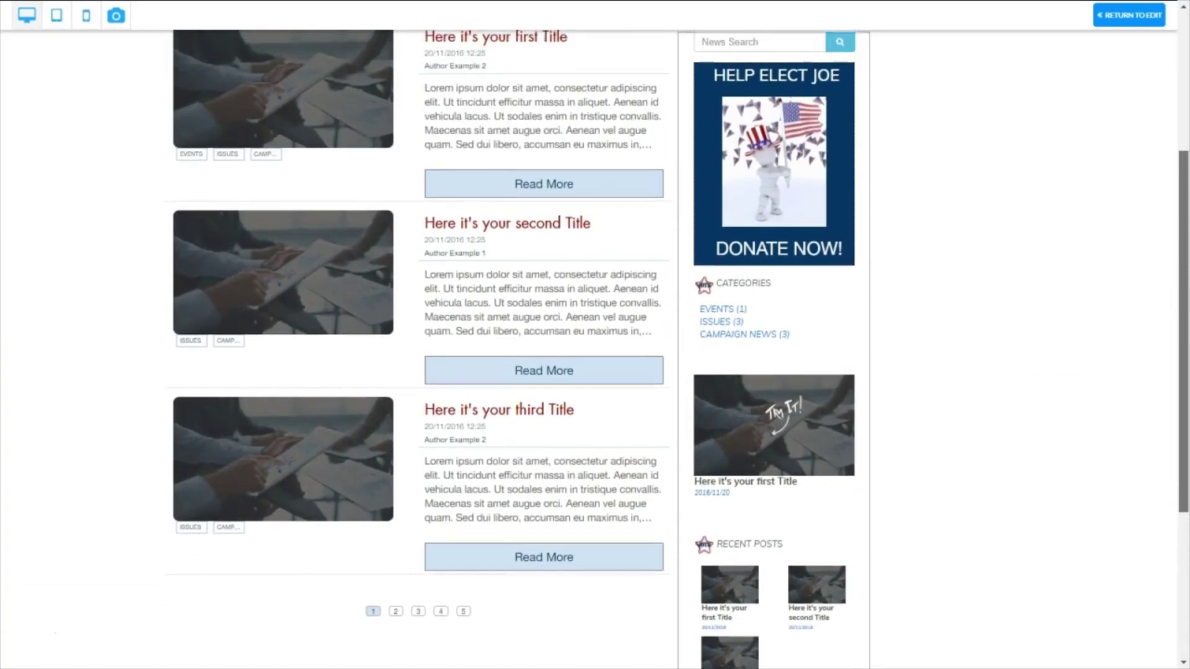
pyautogui.scroll(3, 1184, 201)
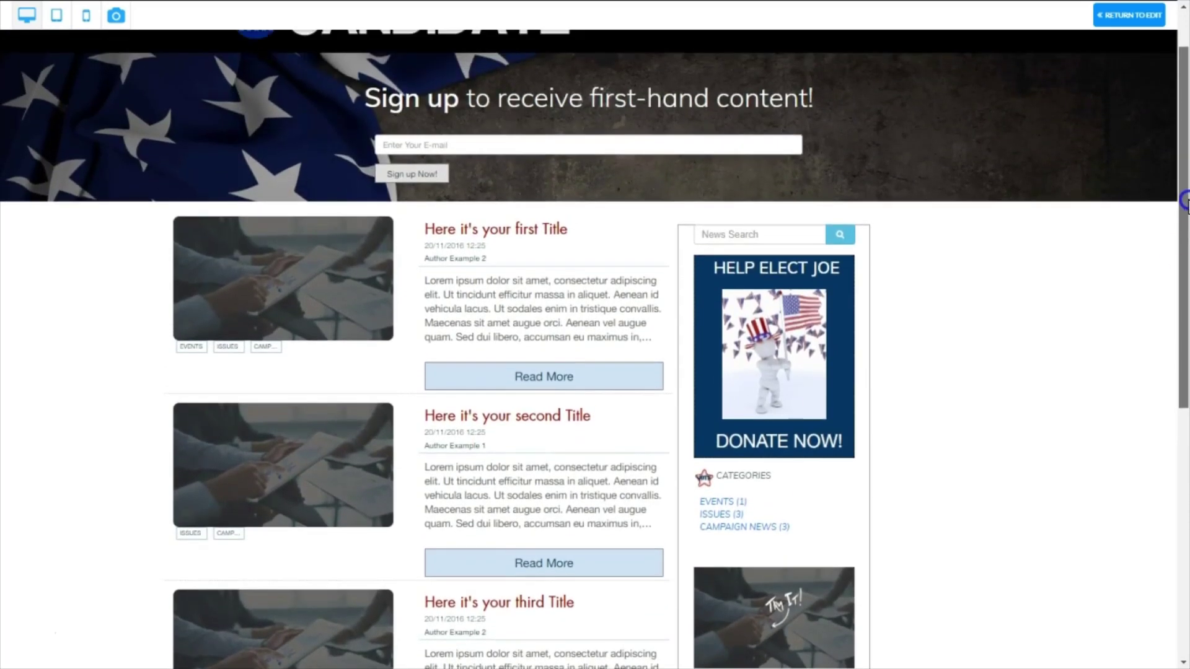
pyautogui.moveTo(1185, 201); pyautogui.dragTo(1174, 292)
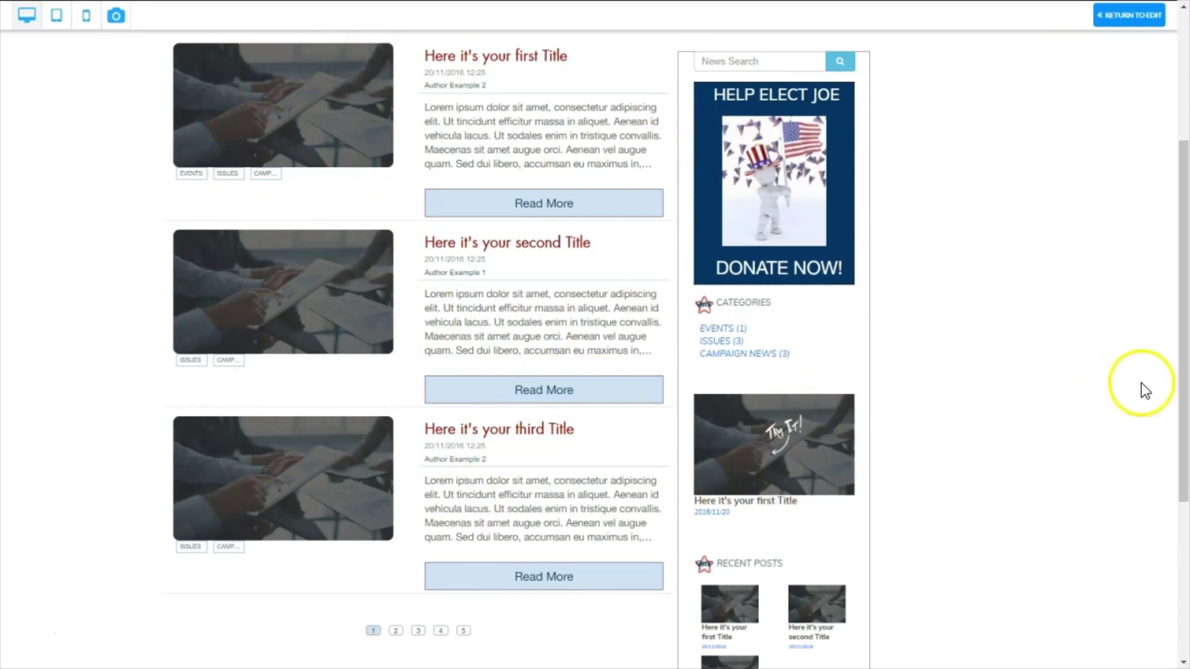
pyautogui.scroll(4, 1142, 390)
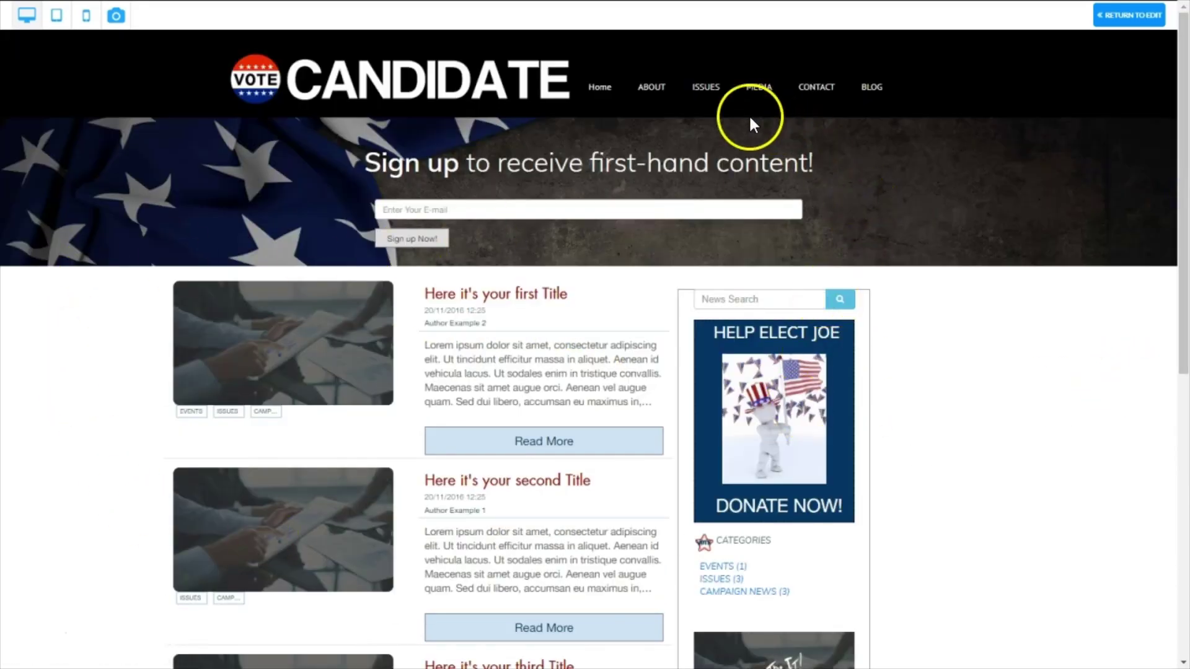
# Step: Visit the ISSUES page, then view the CAMPAIGN NEWS category posts
pyautogui.click(707, 93)
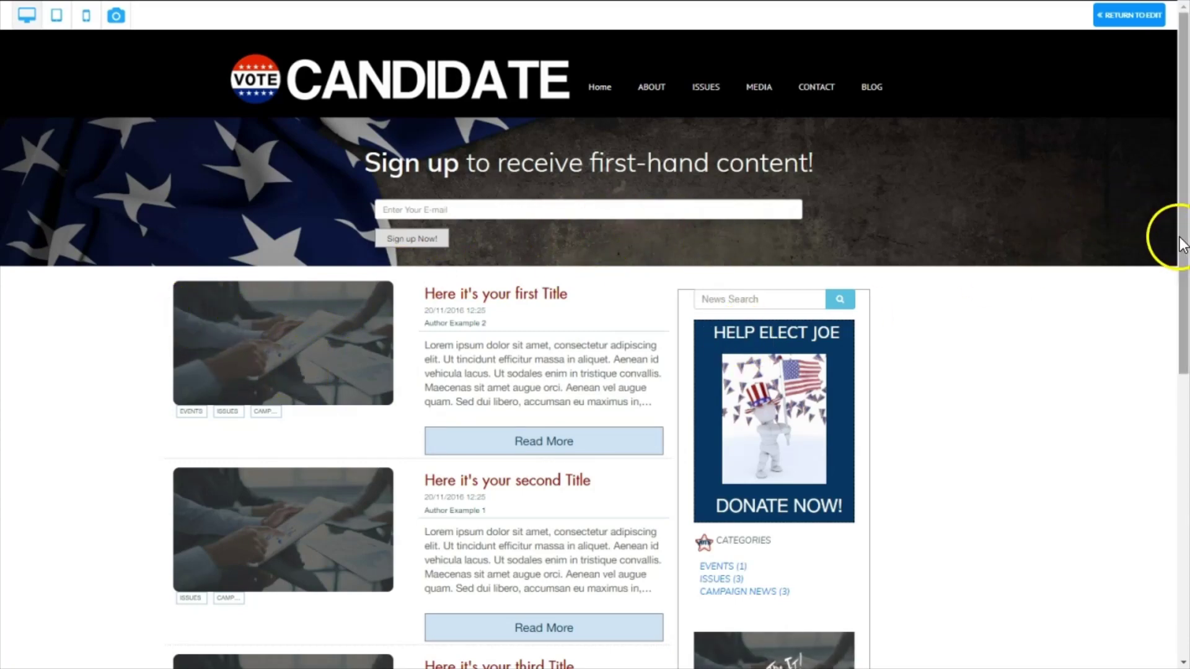
pyautogui.moveTo(1180, 243); pyautogui.dragTo(1181, 390)
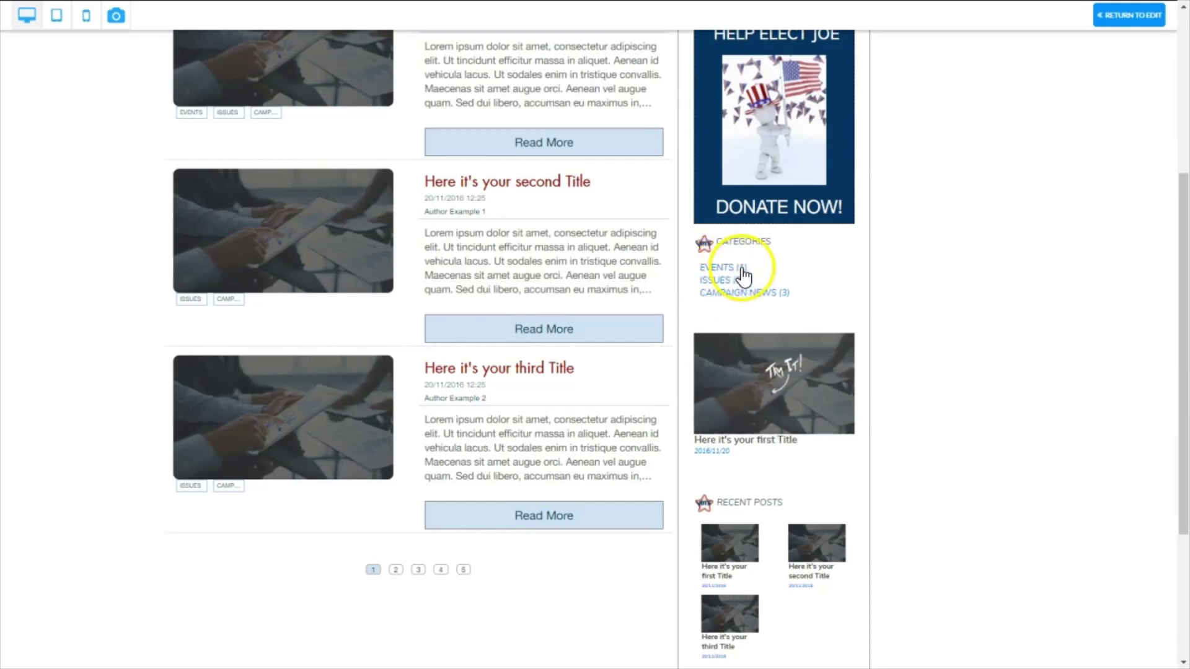
pyautogui.click(773, 296)
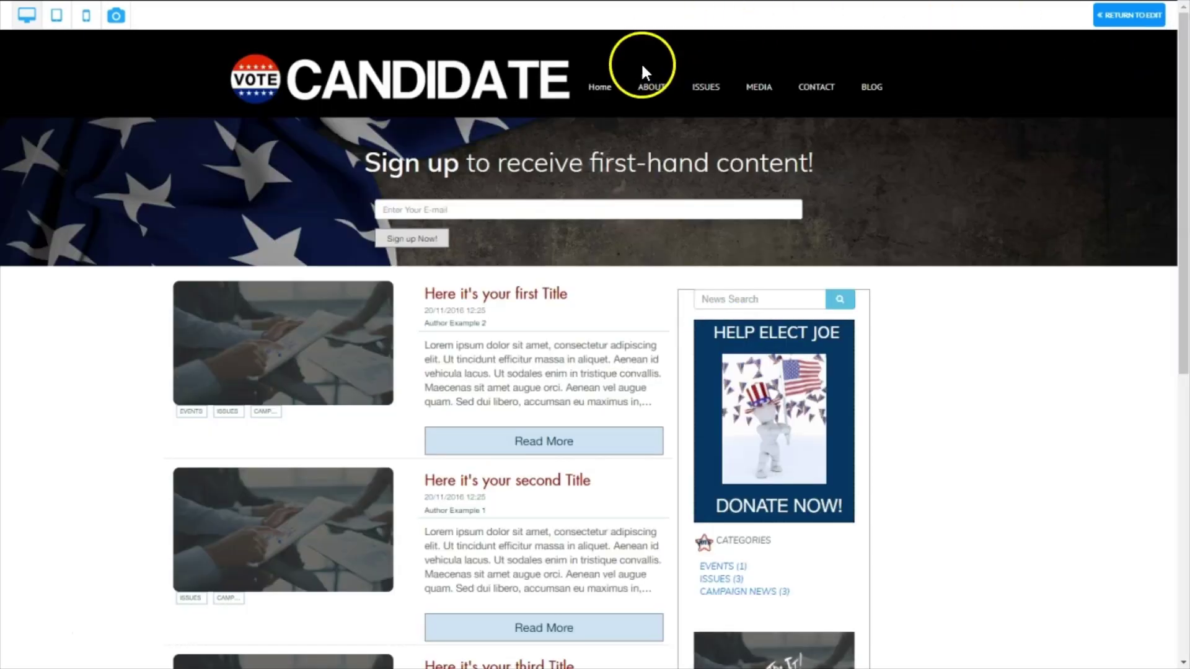
# Step: Show the ON THE ISSUES page, then exit preview back to the editor
pyautogui.click(704, 89)
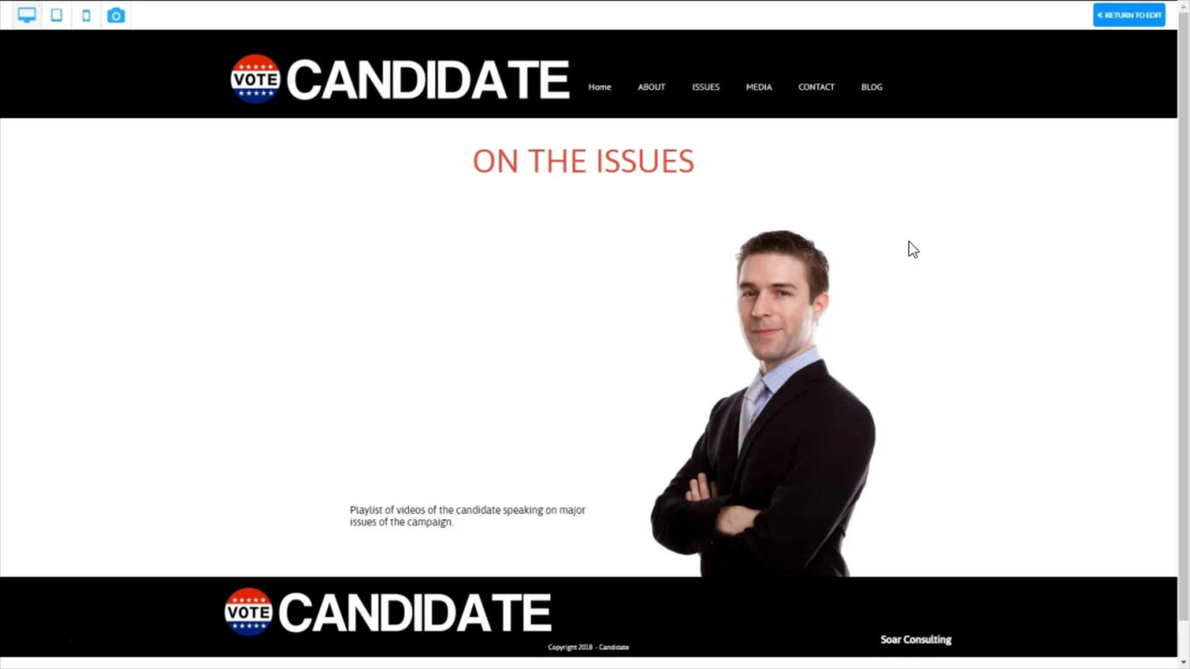
pyautogui.click(882, 169)
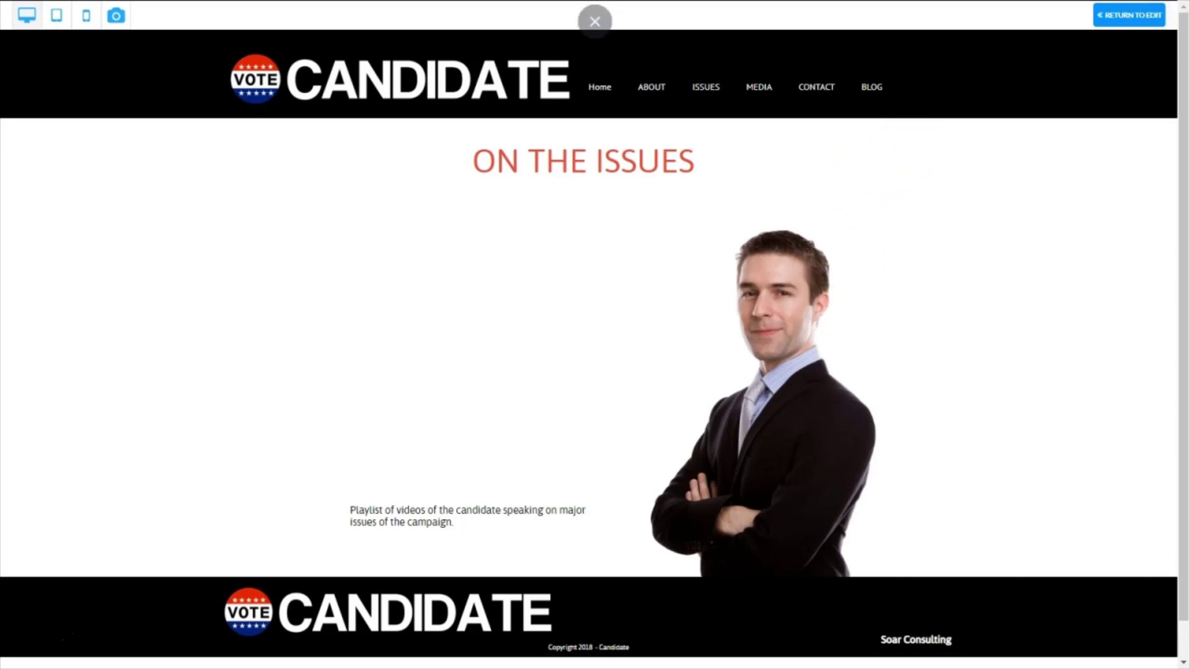
pyautogui.click(594, 19)
# Step: Add a News Slider from the Blog Apps elements to the ISSUES page
pyautogui.click(25, 132)
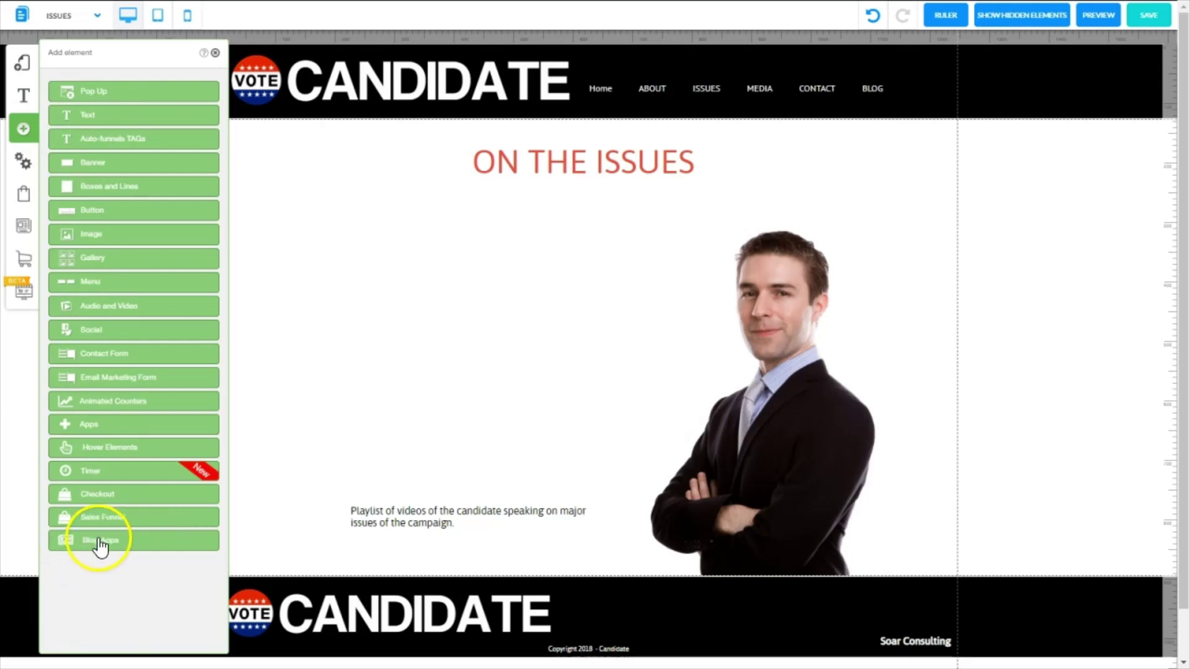
pyautogui.click(65, 546)
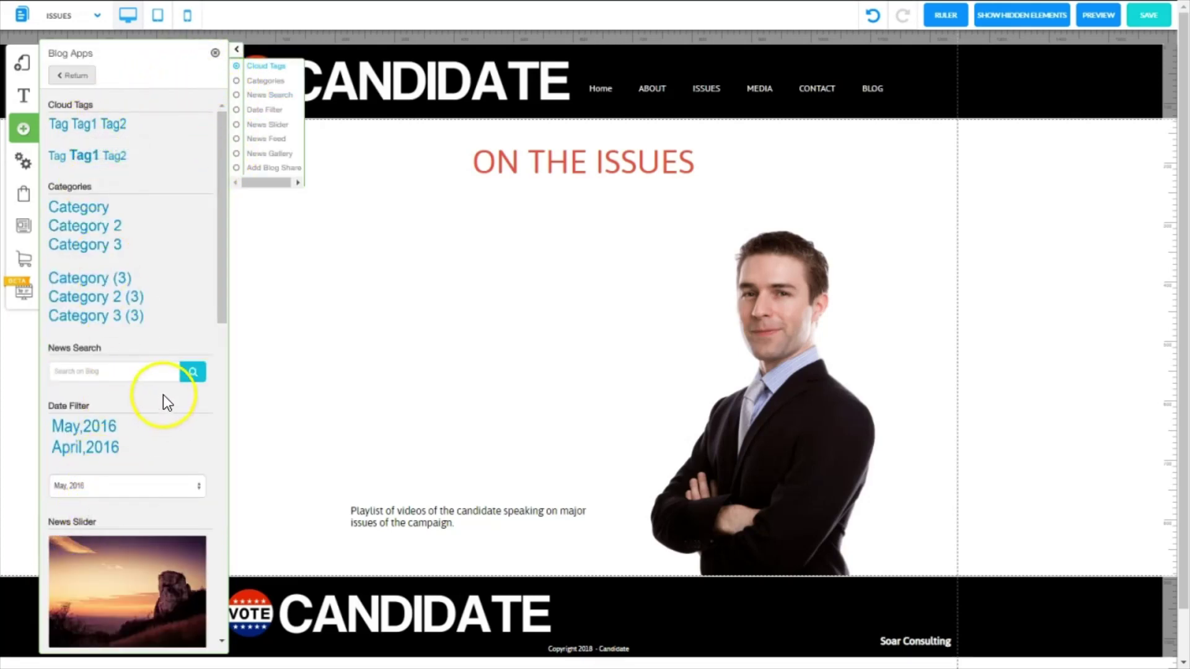
pyautogui.moveTo(225, 308); pyautogui.dragTo(215, 445)
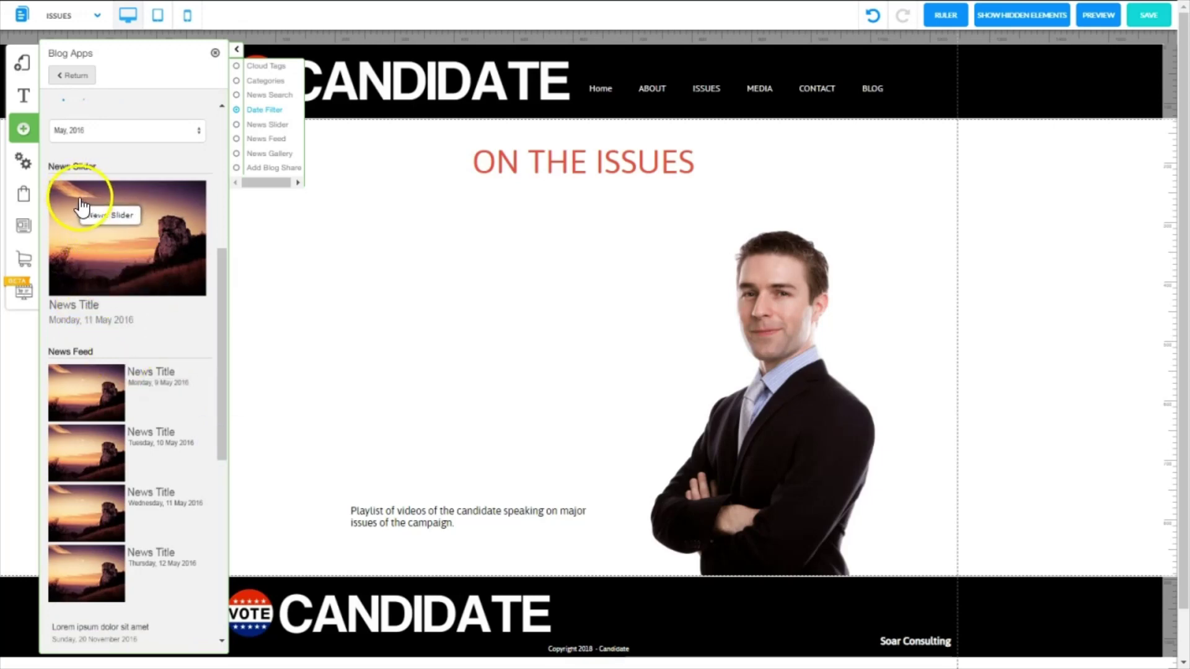
pyautogui.click(107, 222)
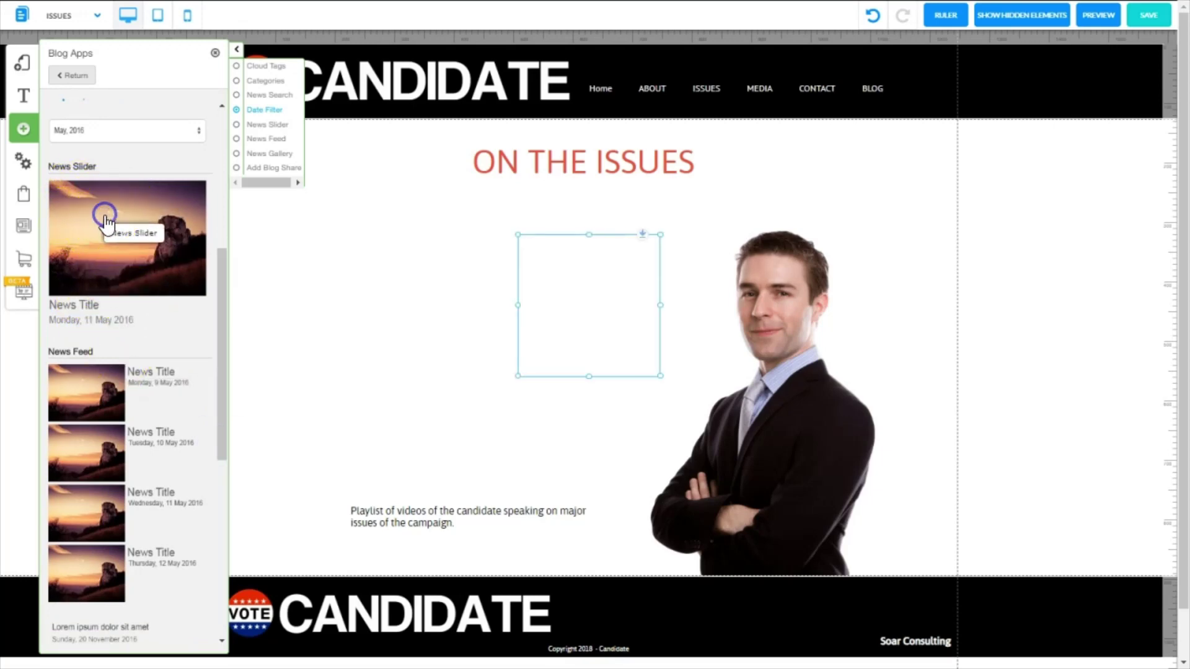
pyautogui.click(215, 53)
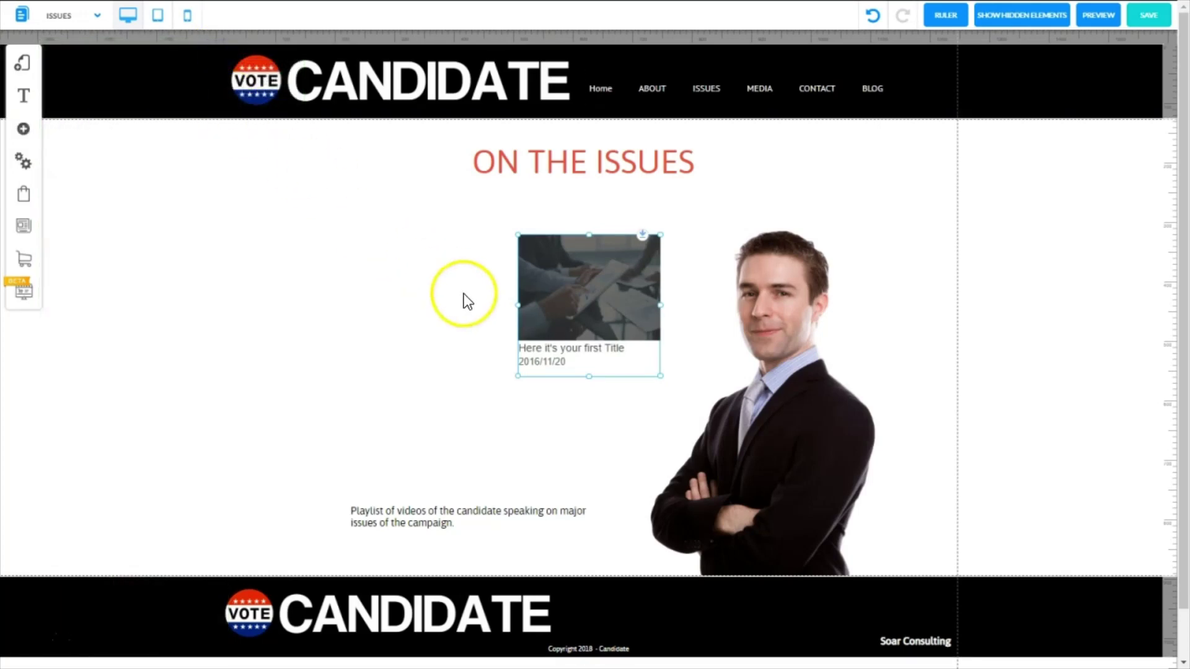
pyautogui.hotkey('ctrl', 'z')
# Step: Enlarge the news slider to about 570×454 and place the playlist caption beneath it
pyautogui.moveTo(464, 372); pyautogui.dragTo(499, 305)
pyautogui.moveTo(440, 518); pyautogui.dragTo(379, 507)
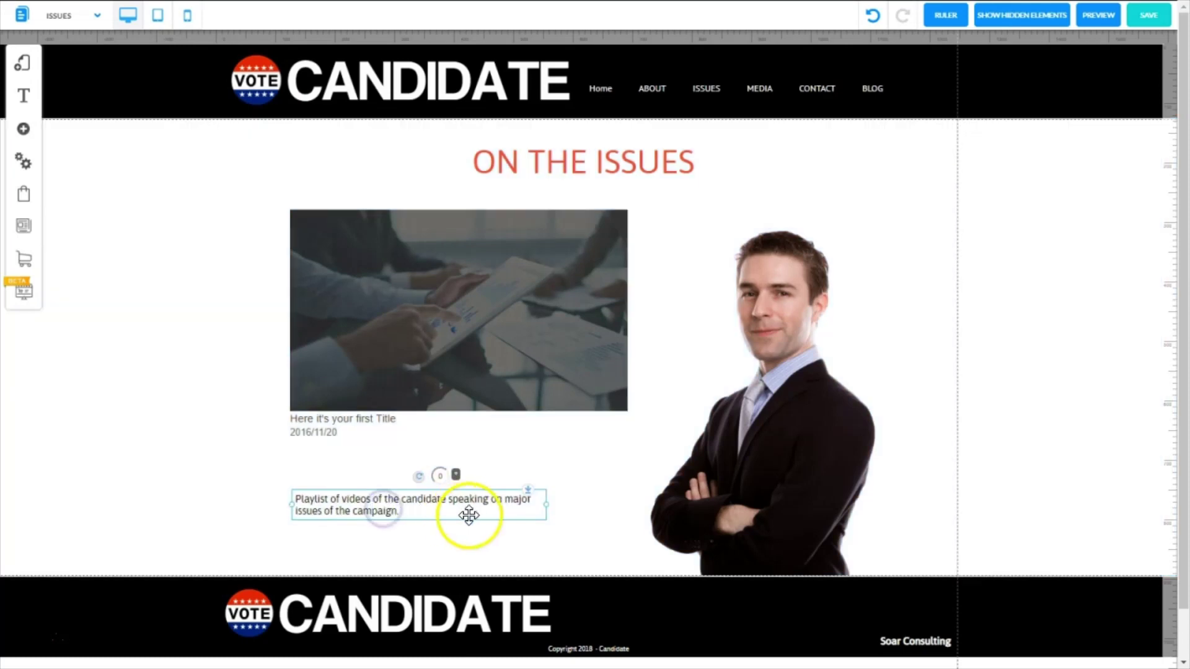
pyautogui.click(429, 275)
pyautogui.rightClick(430, 273)
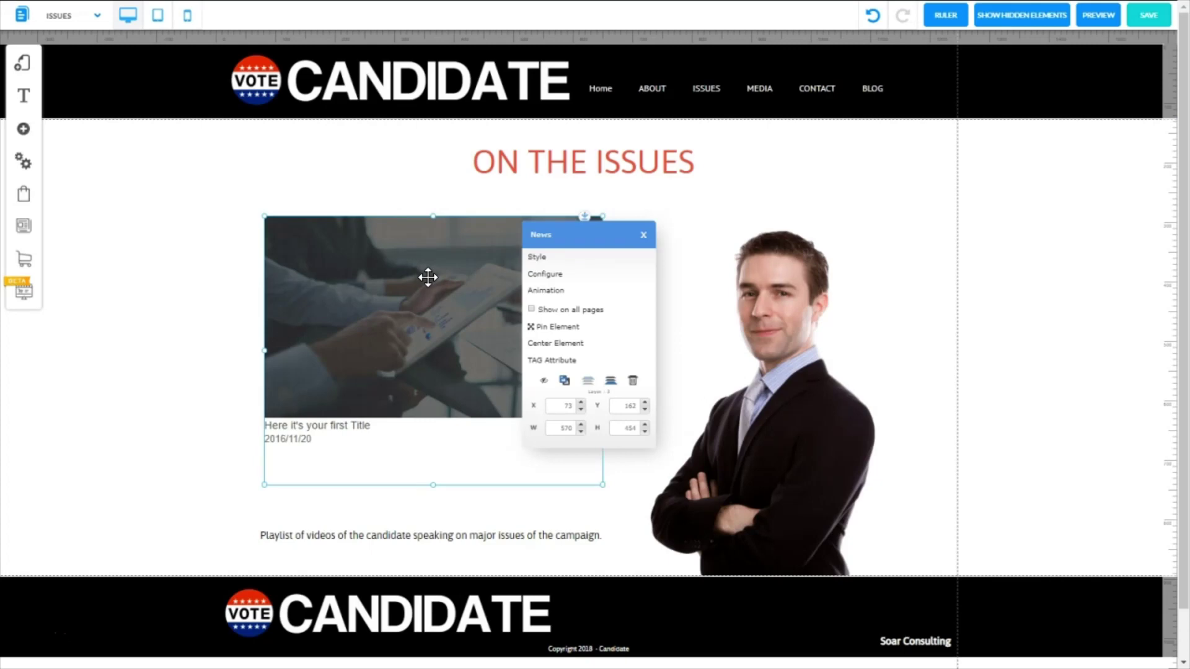
# Step: Configure the news slider to filter by the ISSUES category and show 20 news items
pyautogui.click(544, 274)
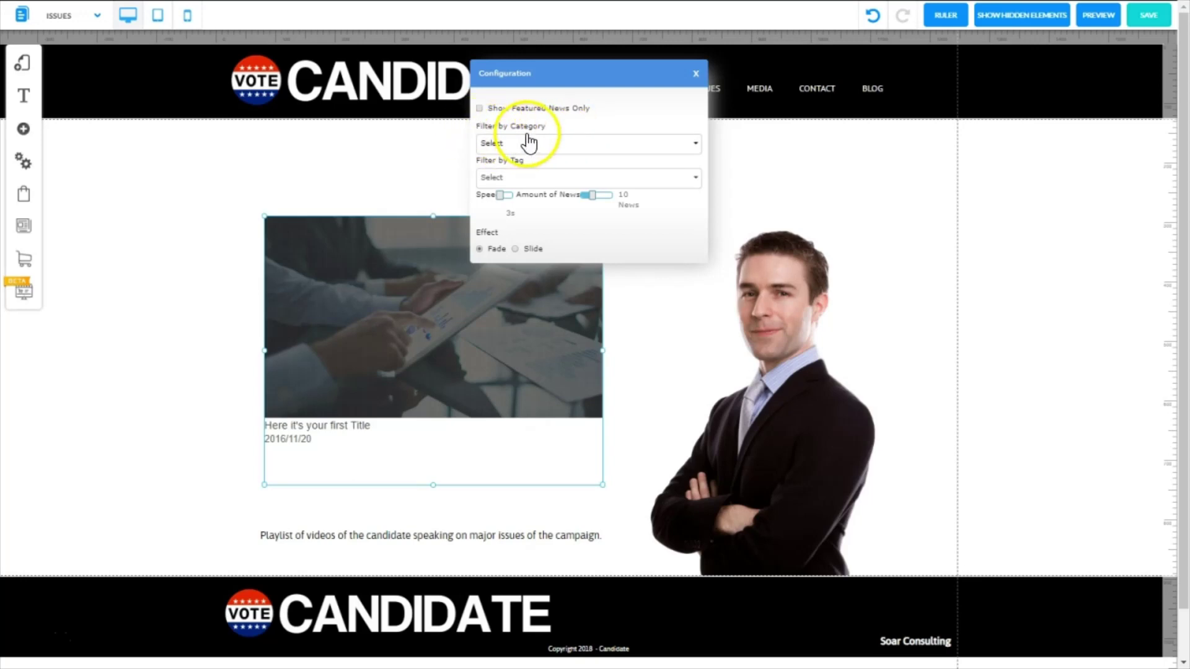
pyautogui.click(695, 147)
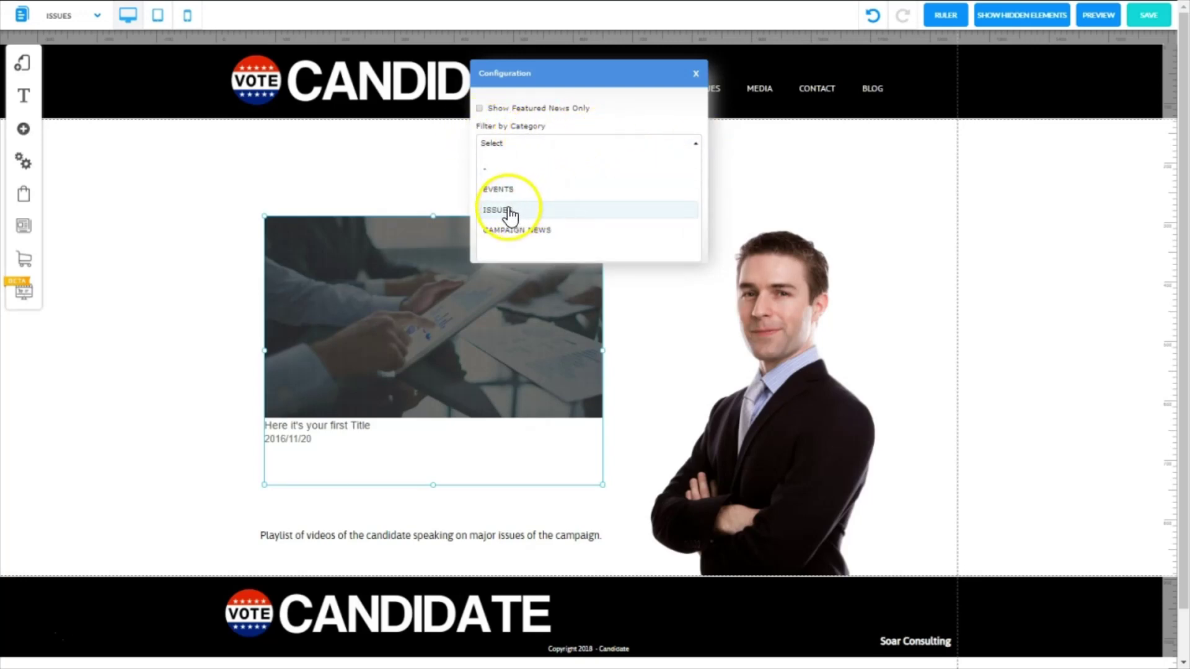
pyautogui.click(507, 212)
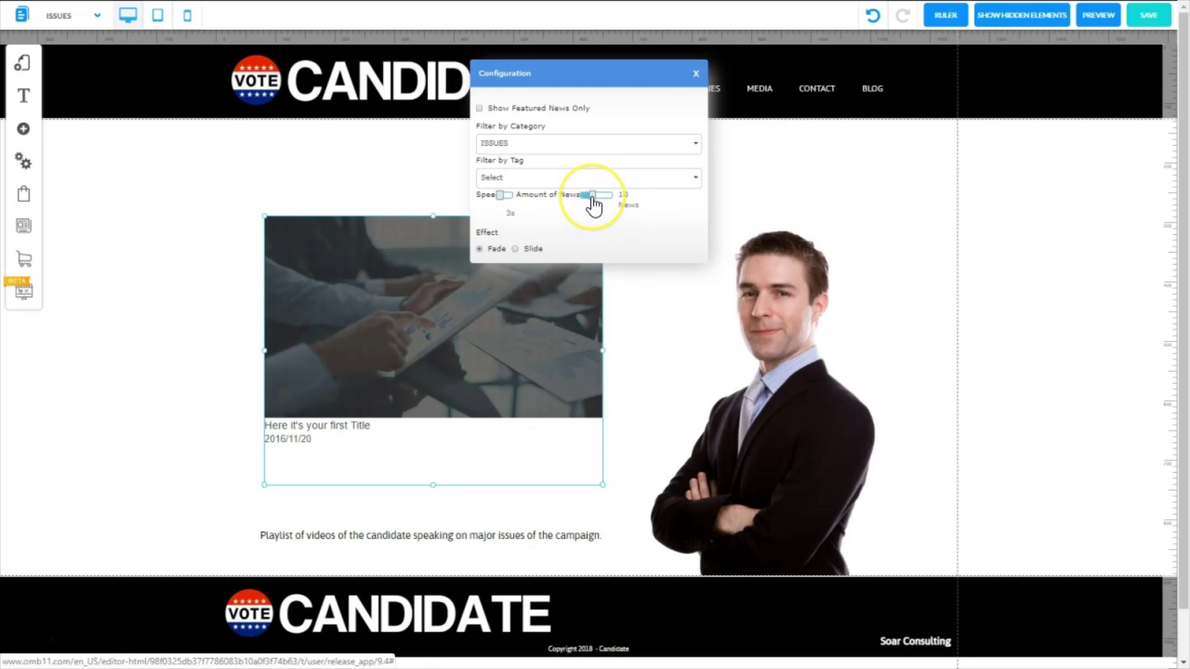
pyautogui.moveTo(594, 197); pyautogui.dragTo(620, 211)
pyautogui.click(488, 196)
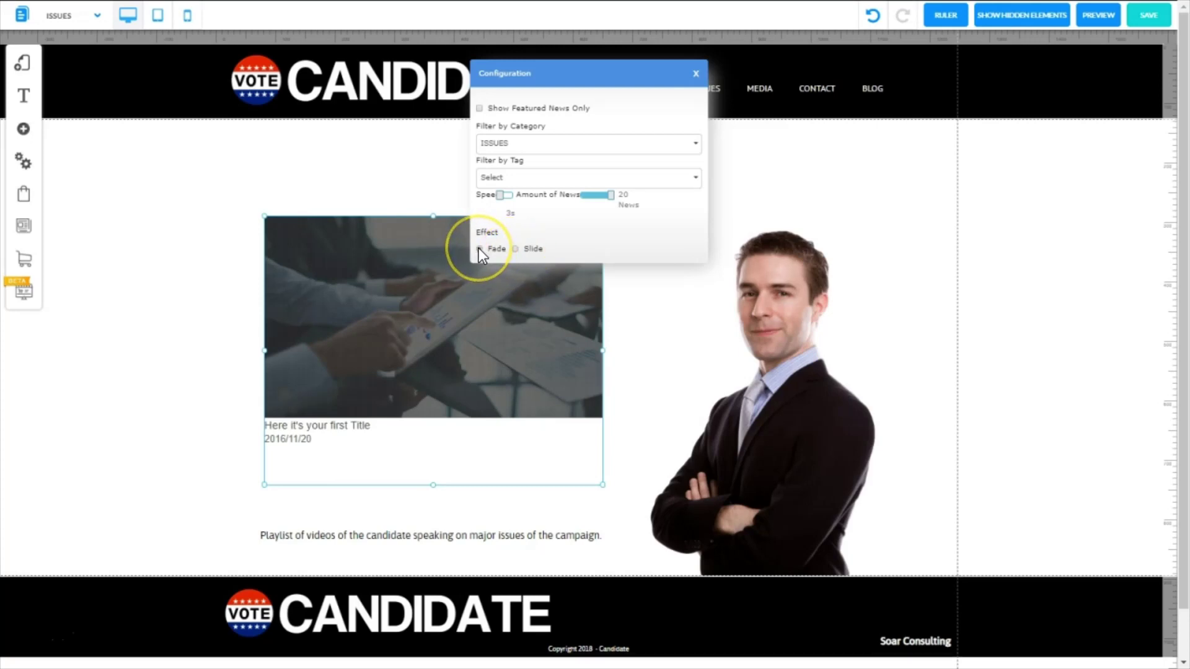
pyautogui.click(696, 74)
# Step: Make the slider title dark red, bold, size 28, and the date size 20
pyautogui.click(556, 236)
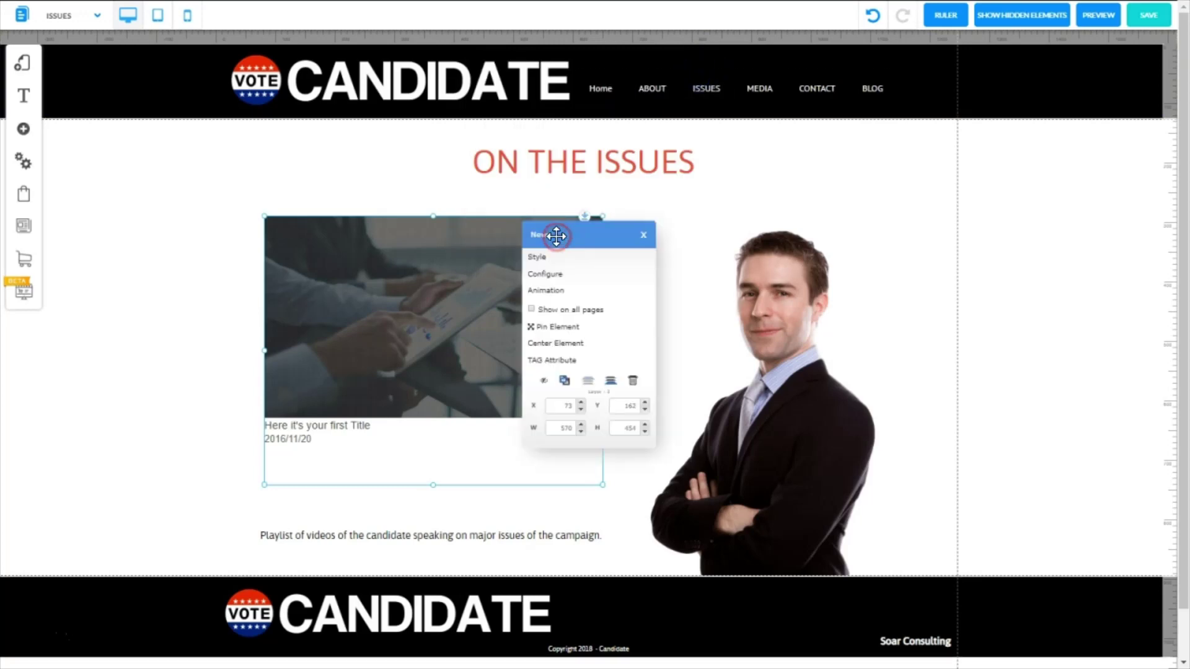
pyautogui.click(538, 262)
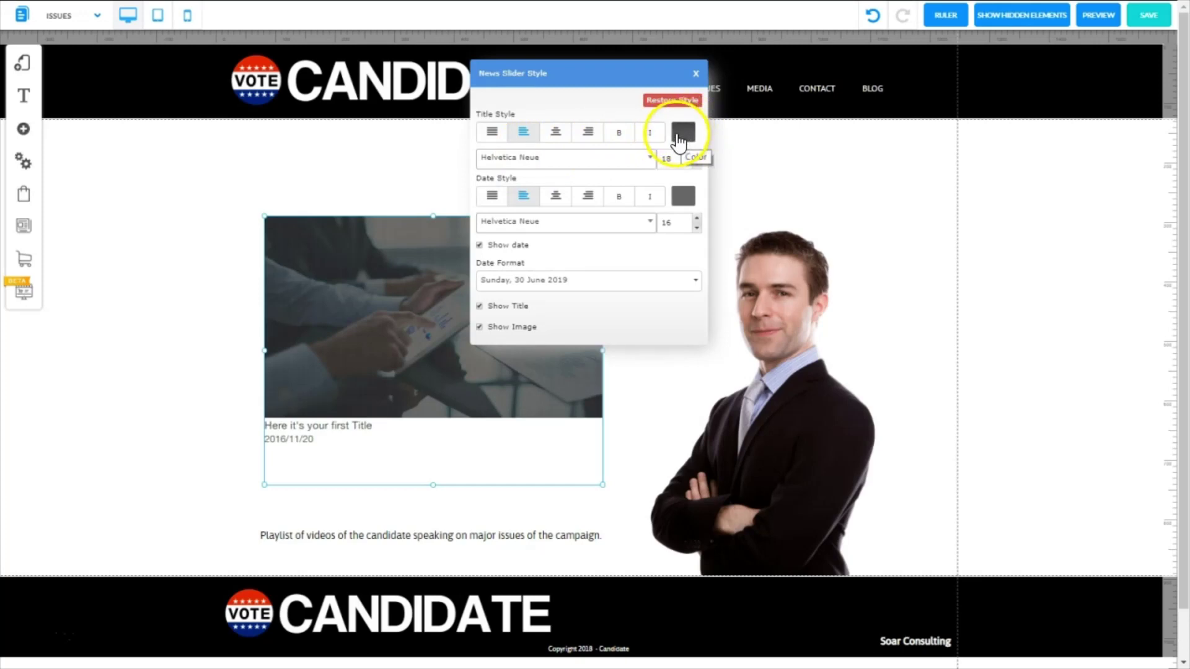
pyautogui.click(680, 136)
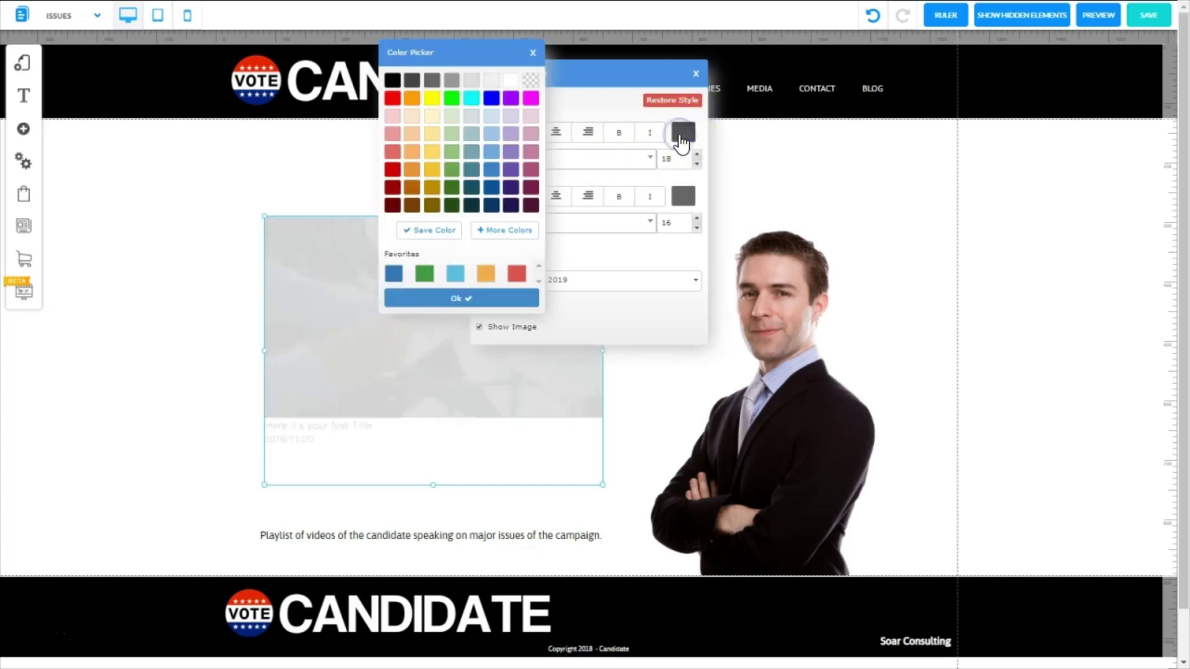
pyautogui.click(388, 191)
pyautogui.click(618, 135)
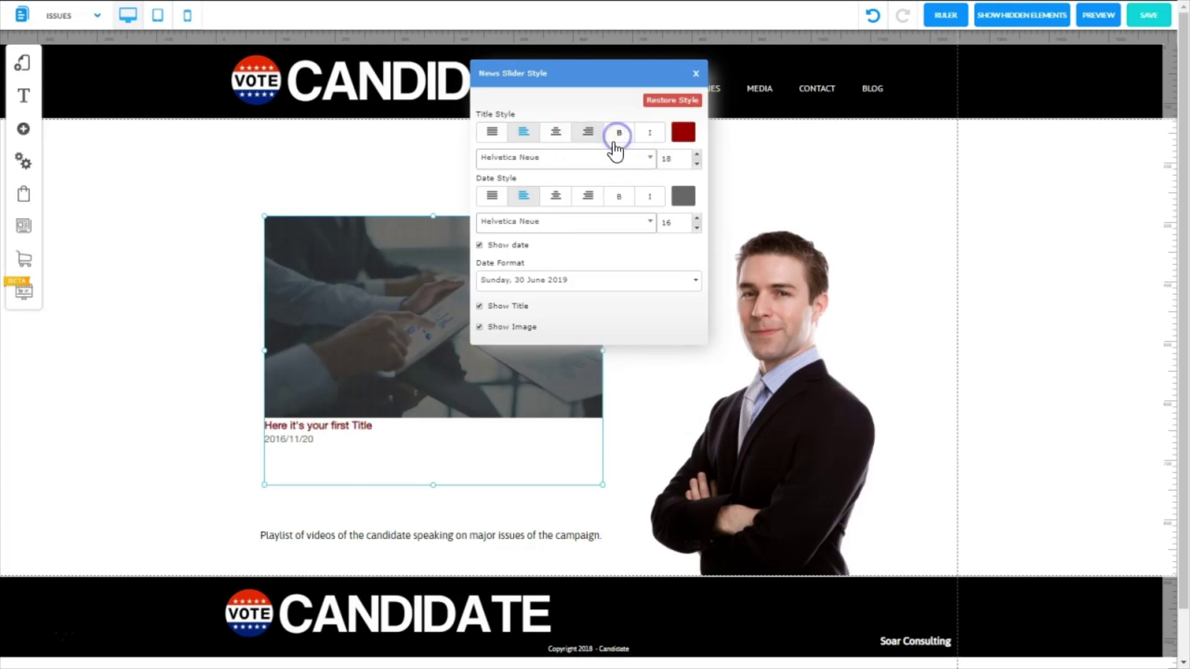
pyautogui.click(697, 154)
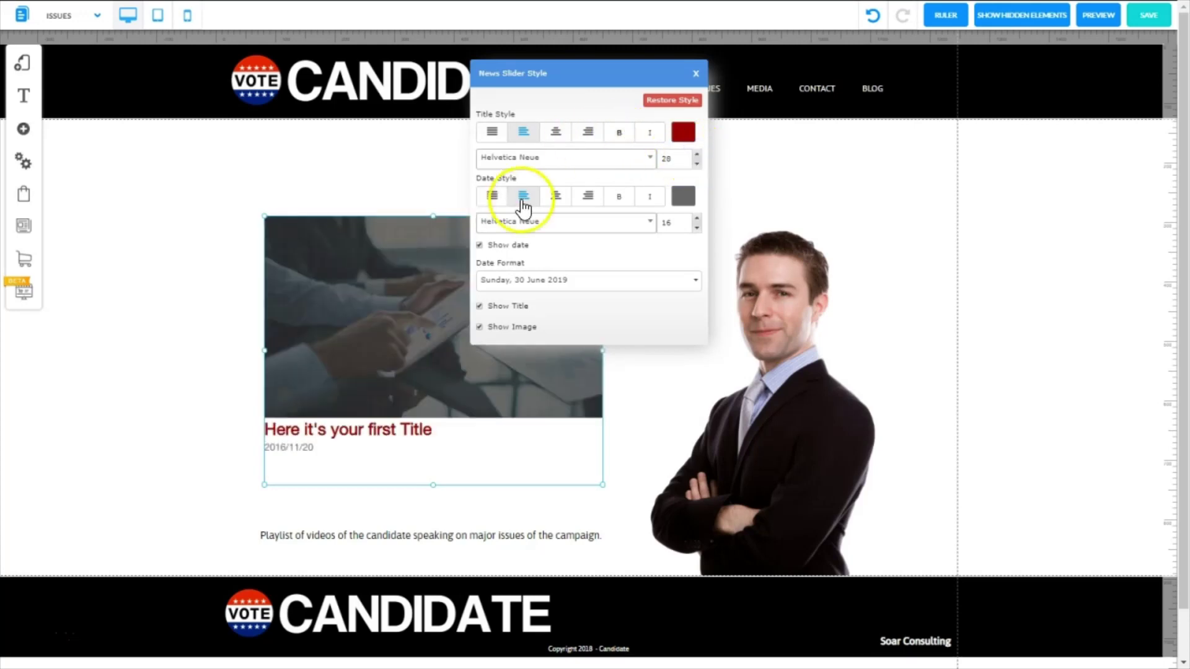
pyautogui.click(697, 218)
pyautogui.click(697, 218)
pyautogui.click(697, 218)
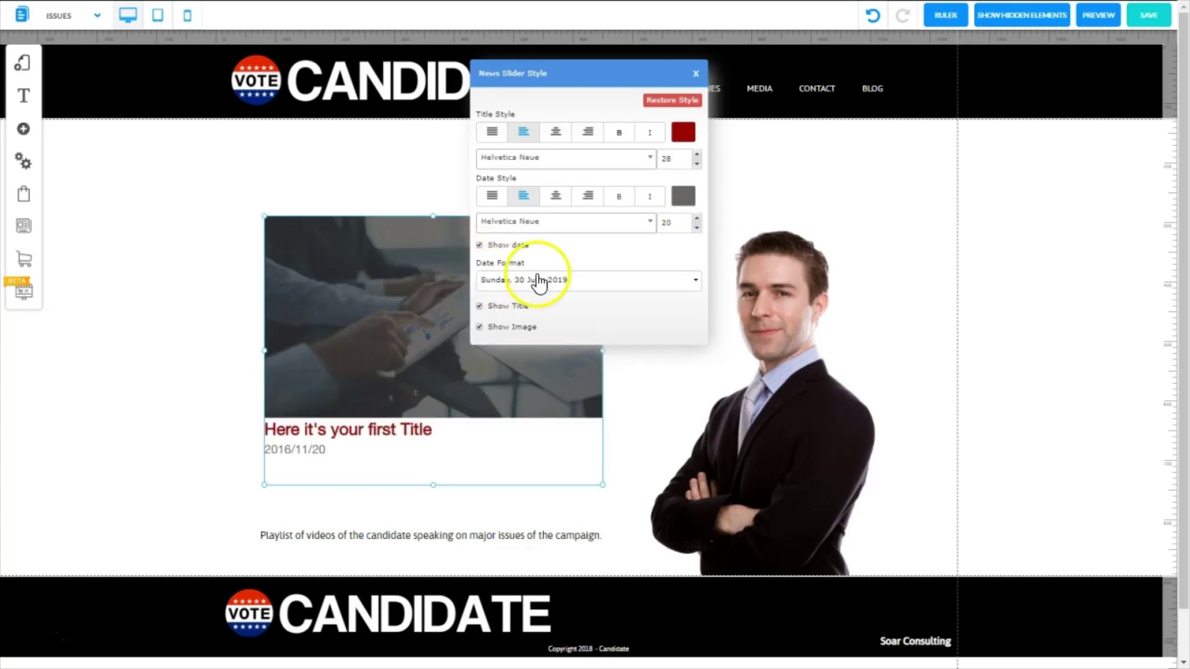
# Step: Use the 30 June 2019 date format and turn the slider date black
pyautogui.click(696, 286)
pyautogui.click(478, 311)
pyautogui.click(480, 307)
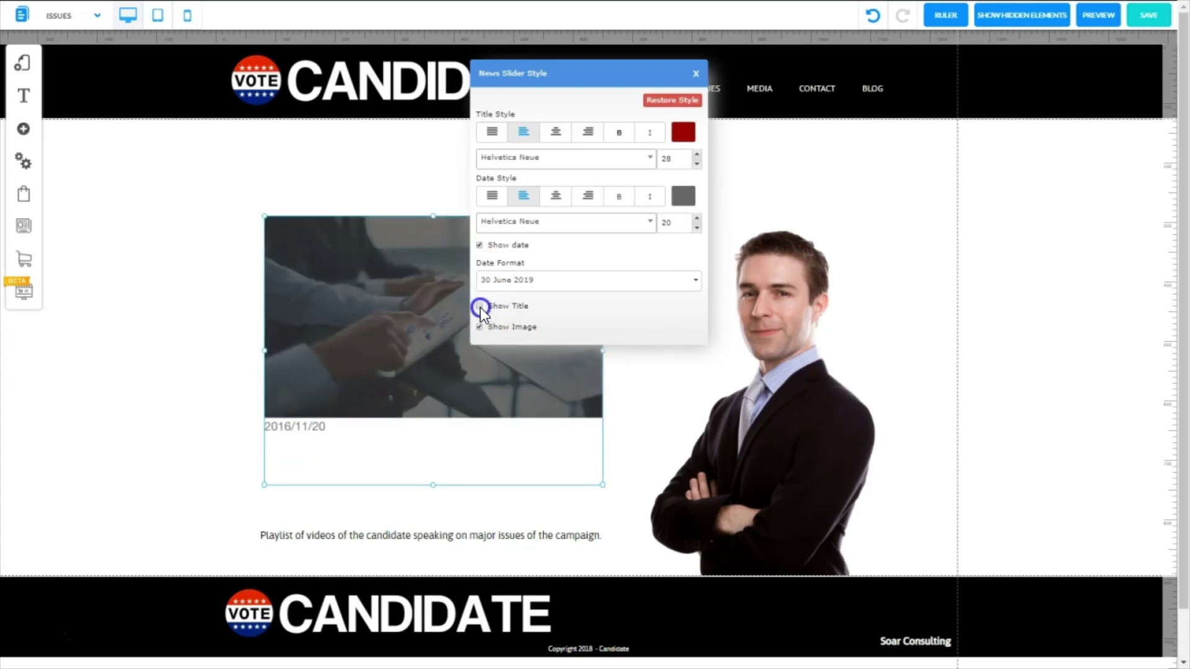
pyautogui.click(480, 307)
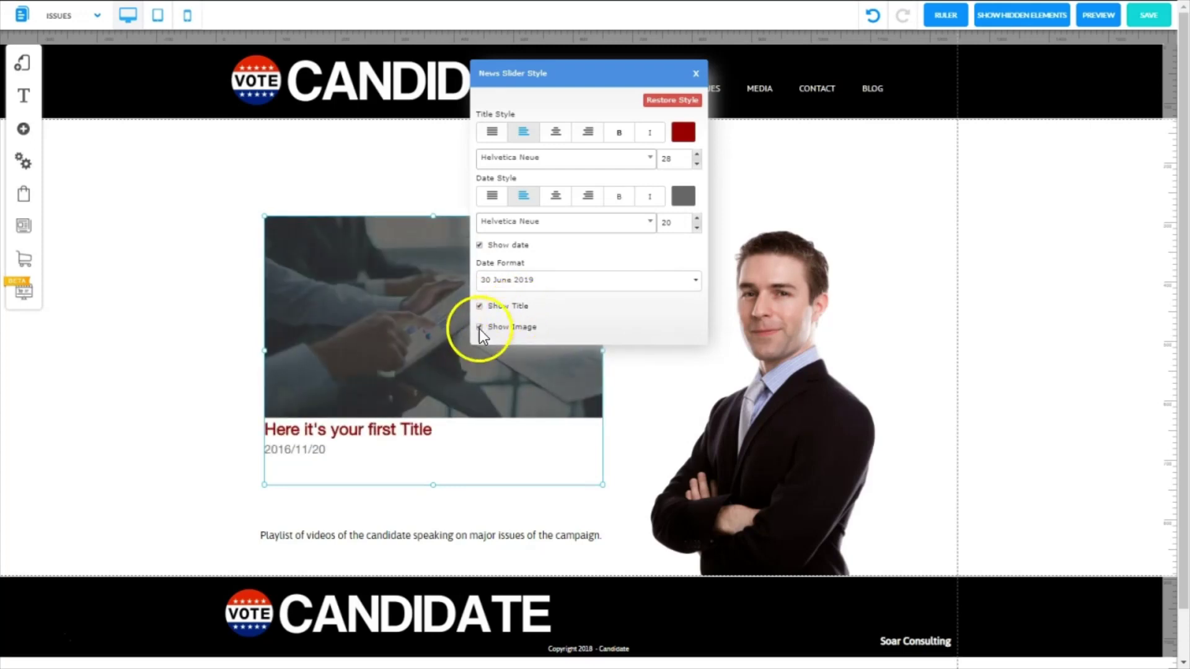
pyautogui.click(480, 328)
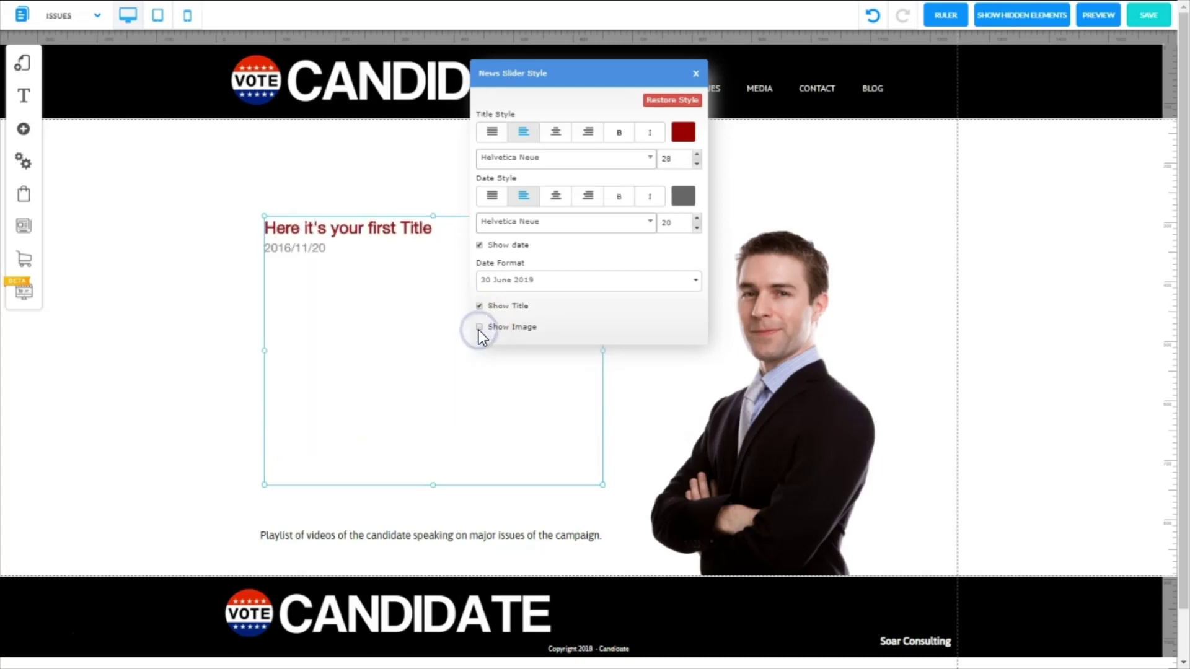
pyautogui.click(479, 328)
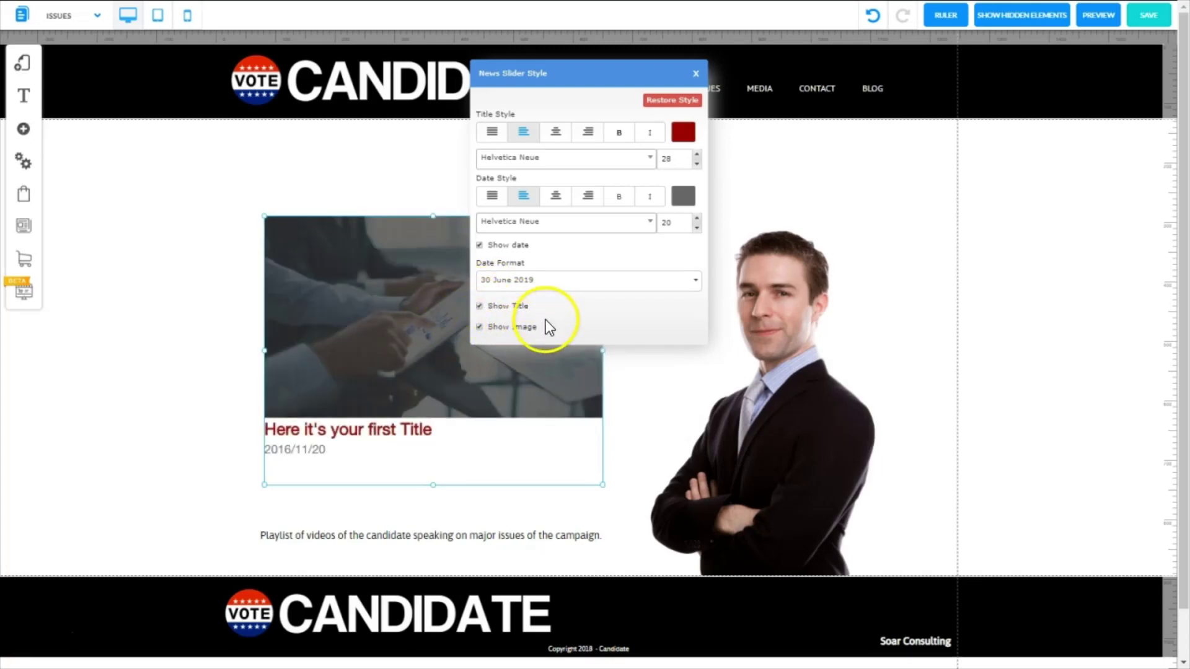
pyautogui.click(683, 196)
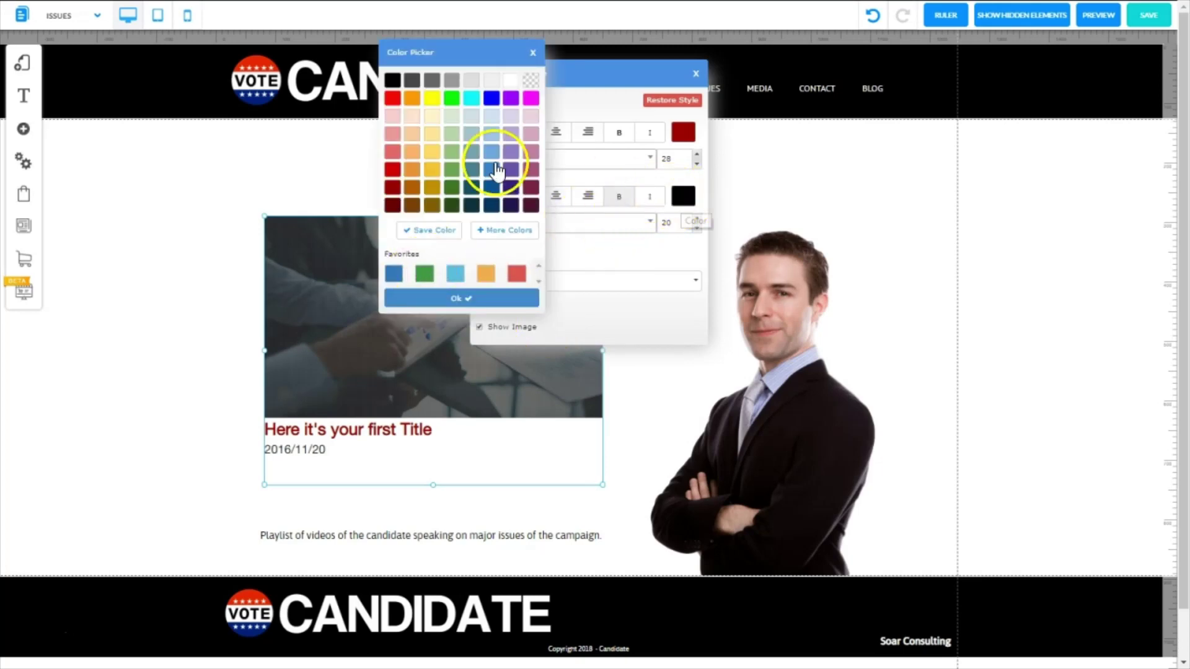
pyautogui.click(392, 80)
pyautogui.click(697, 79)
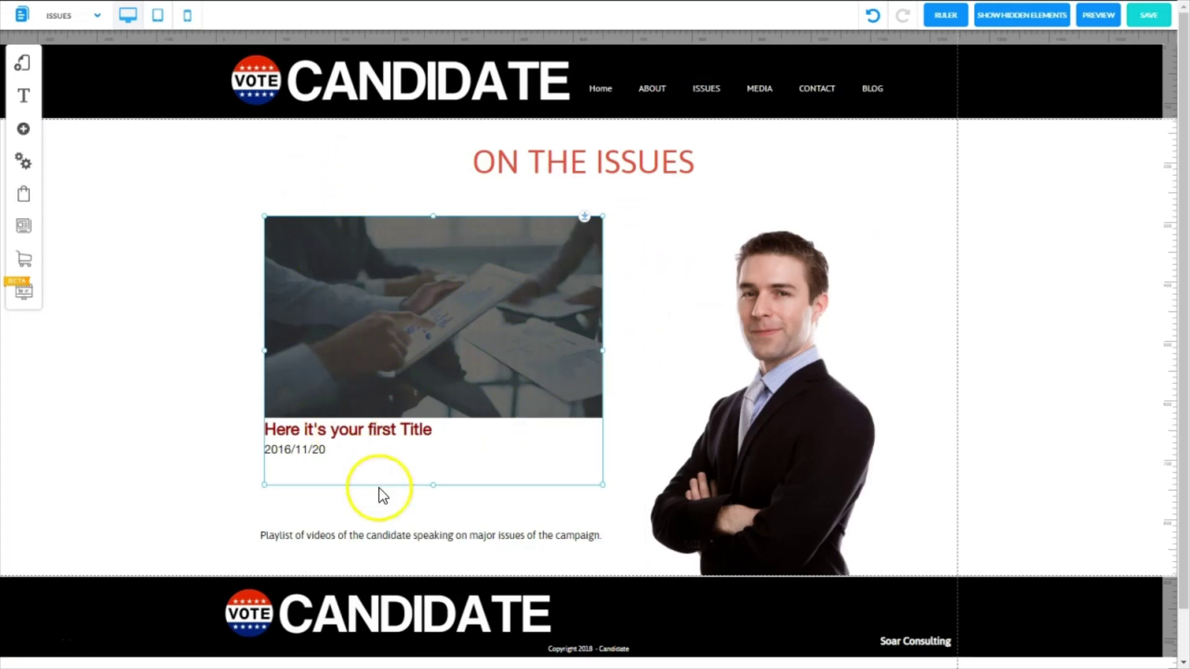
# Step: Apply the H4-Title S style to the playlist paragraph, then show the Blog Apps widgets
pyautogui.doubleClick(297, 535)
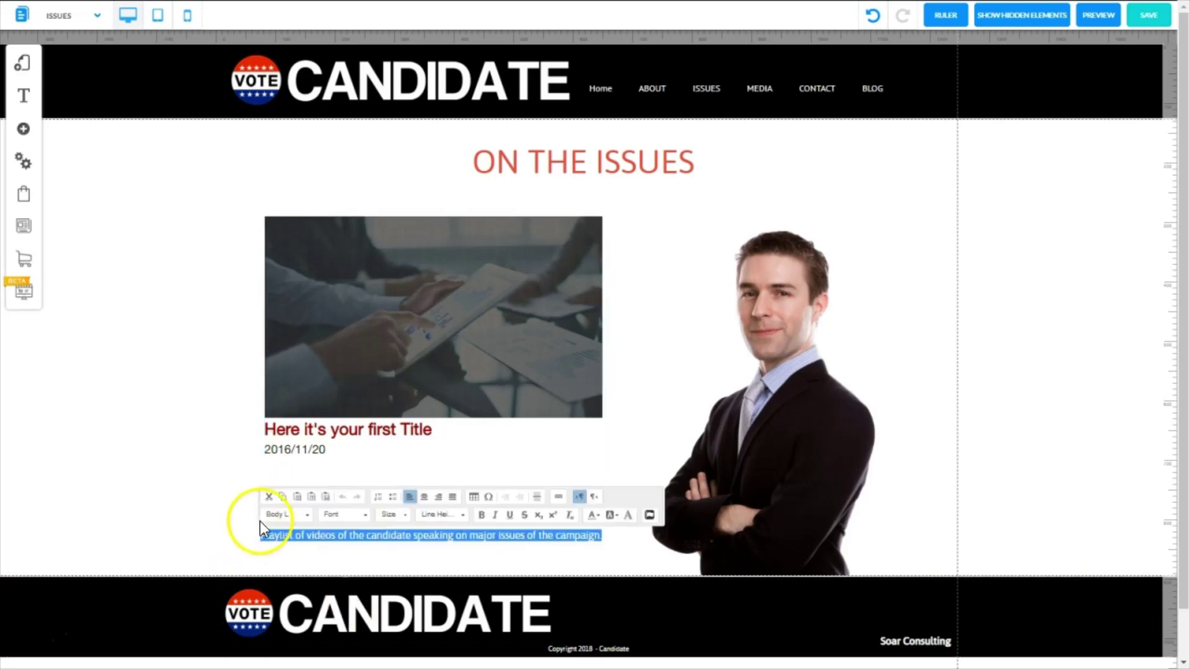
pyautogui.click(308, 518)
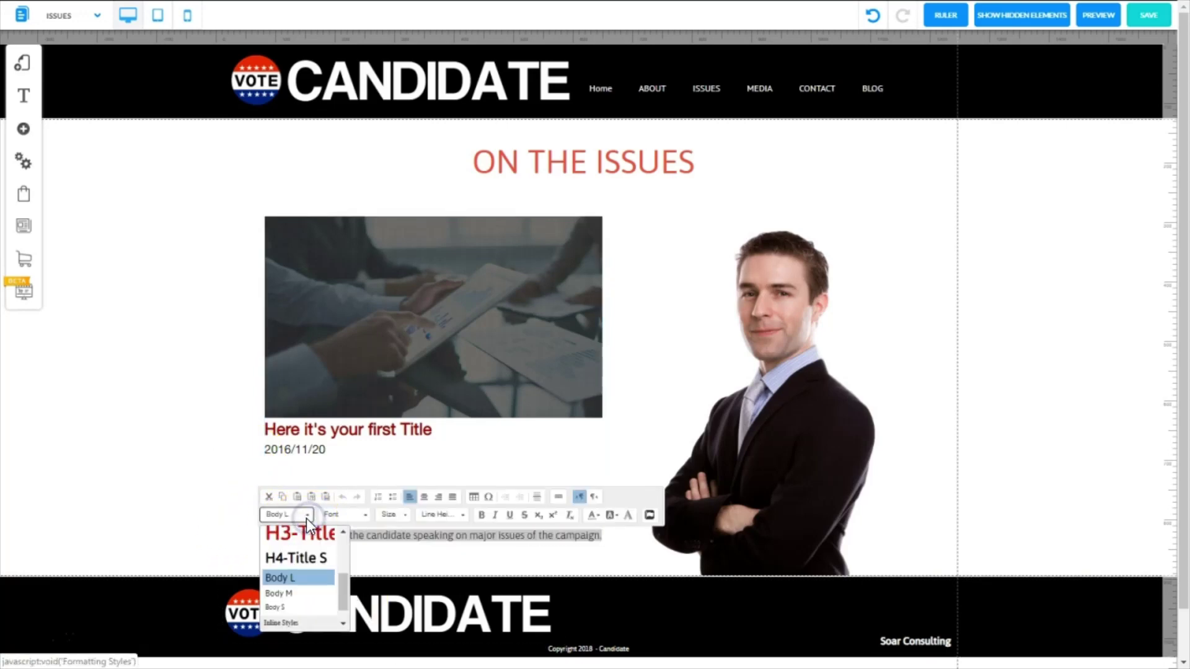
pyautogui.click(290, 558)
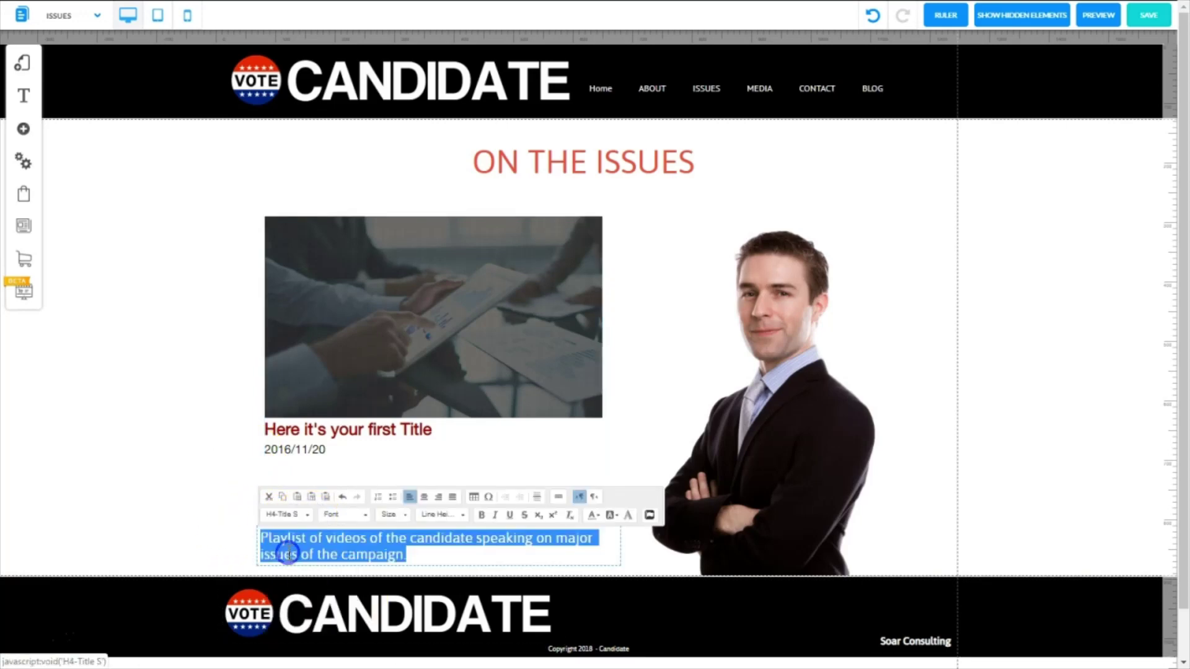
pyautogui.click(924, 233)
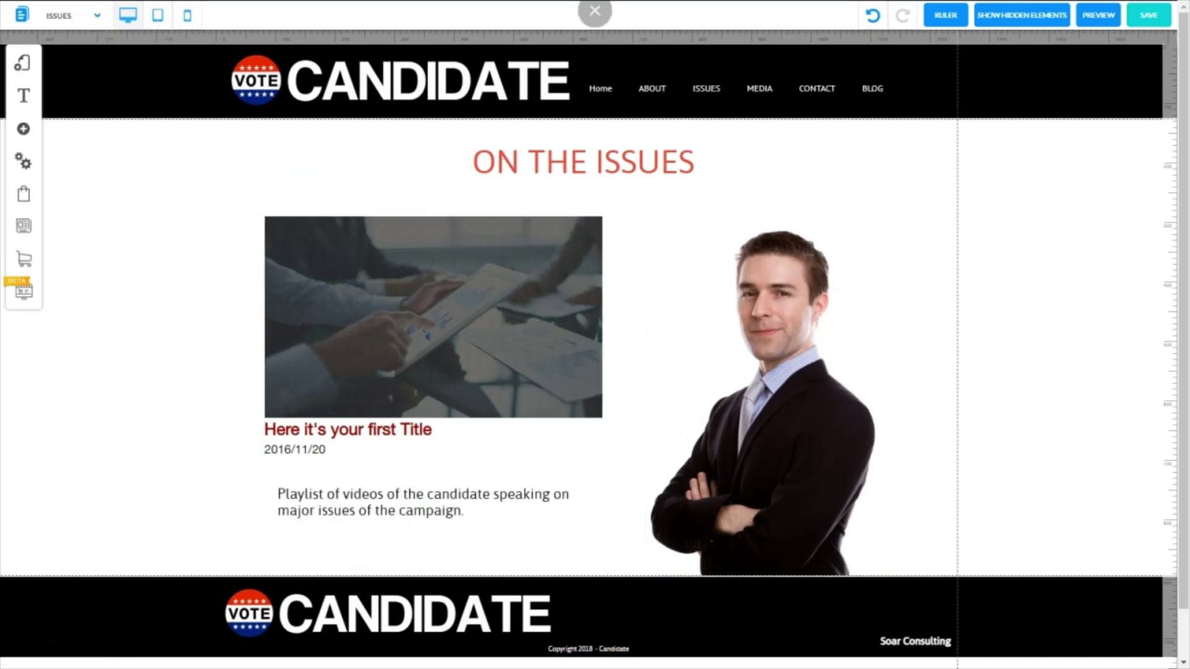
pyautogui.click(25, 129)
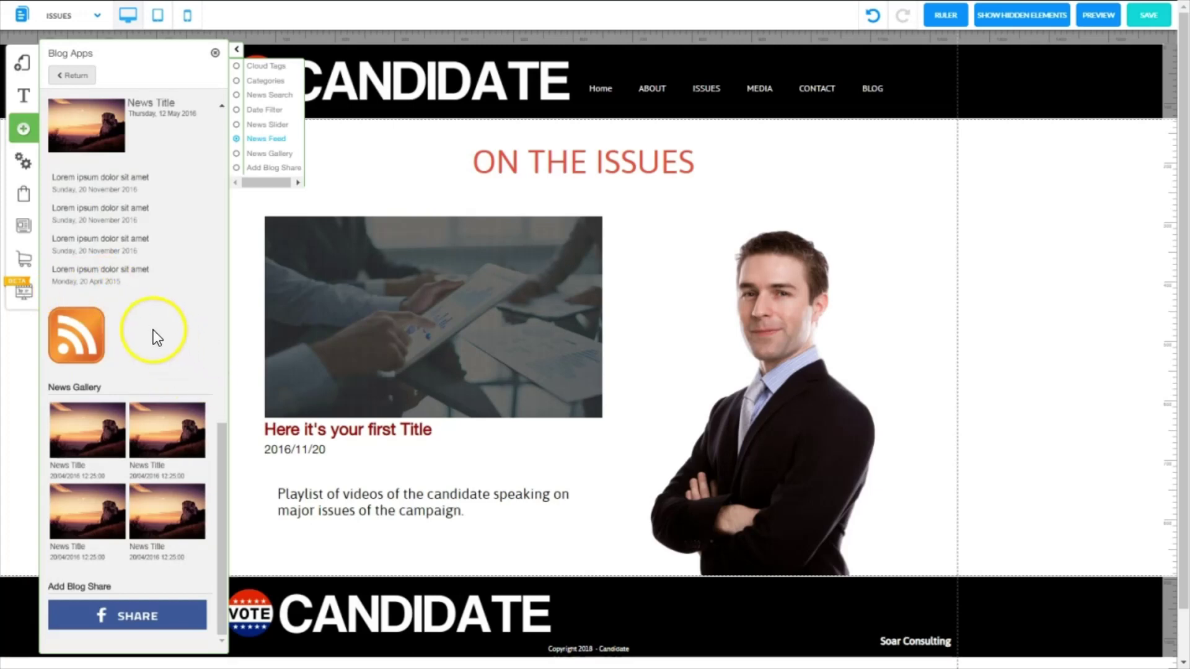
# Step: Add an RSS feed icon at the candidate photo's lower right
pyautogui.click(83, 338)
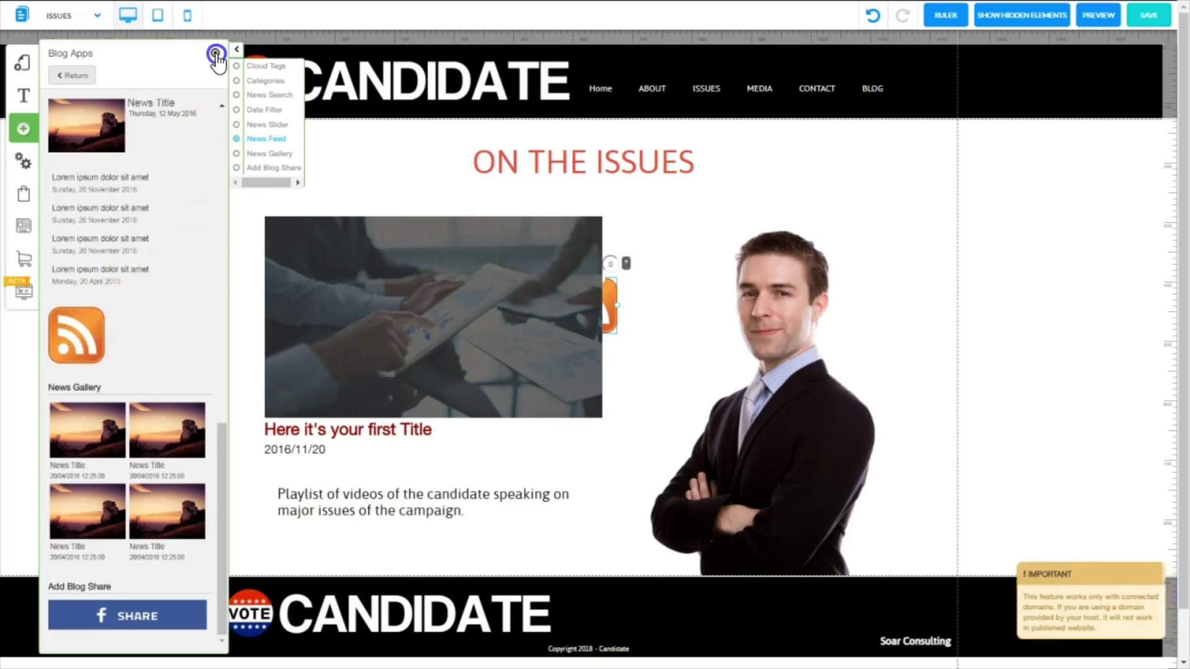
pyautogui.click(215, 56)
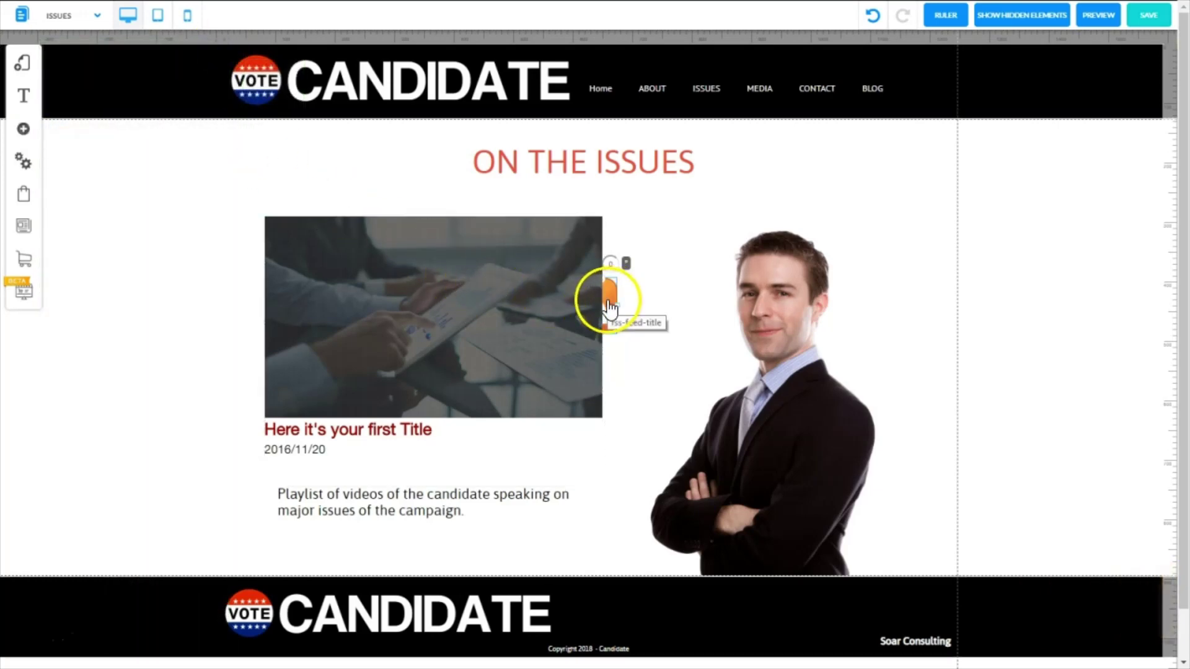
pyautogui.moveTo(609, 305); pyautogui.dragTo(900, 522)
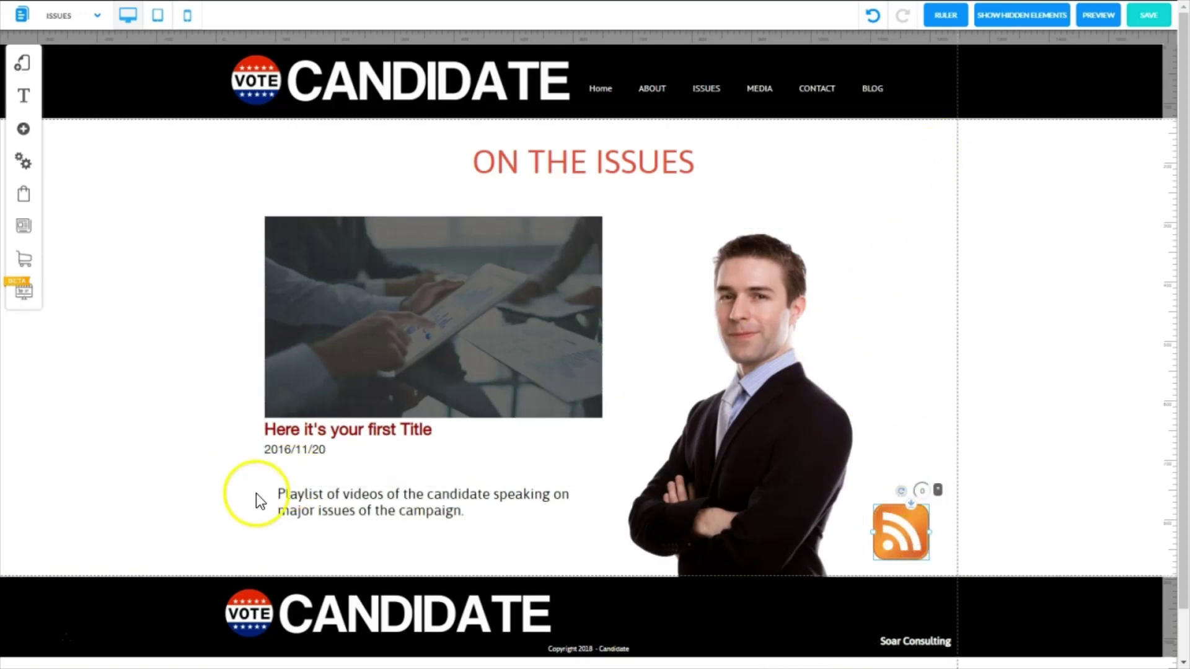
# Step: Add a News Search box and place it below the playlist text
pyautogui.click(23, 128)
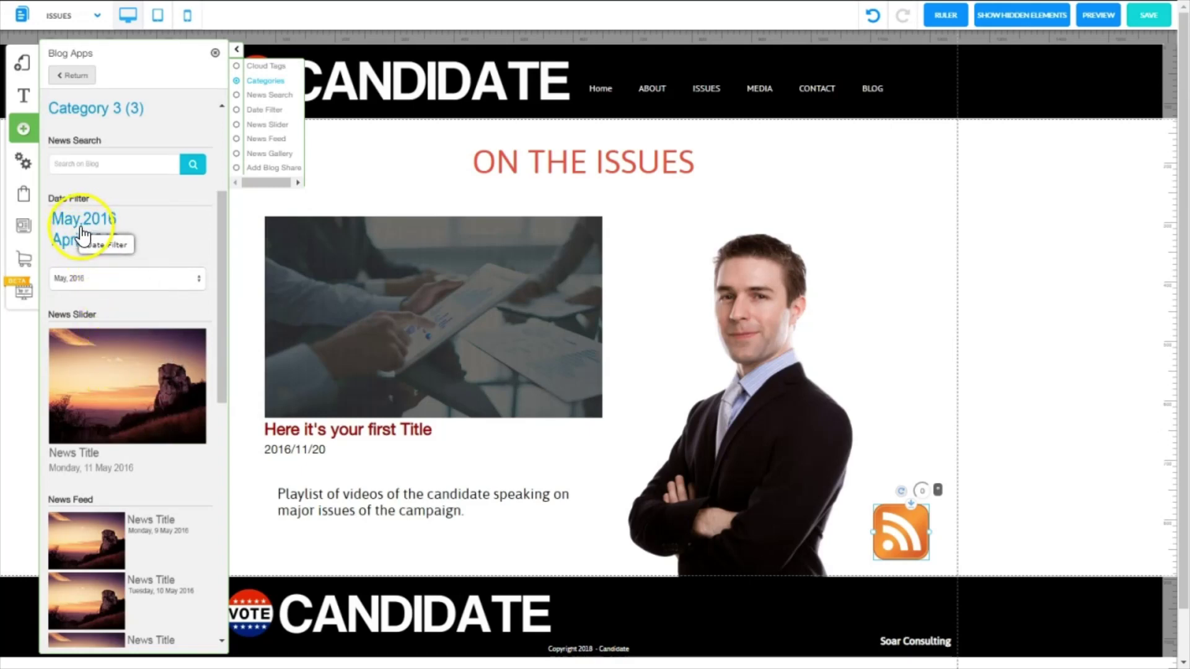
pyautogui.scroll(3, 83, 236)
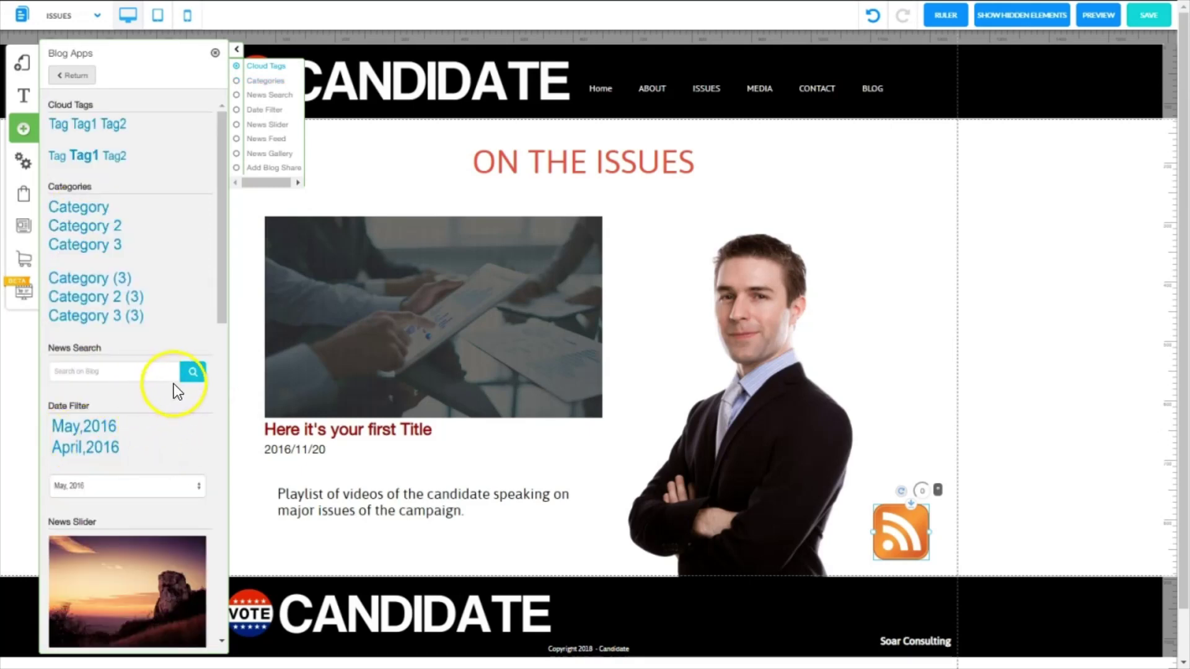
pyautogui.click(129, 374)
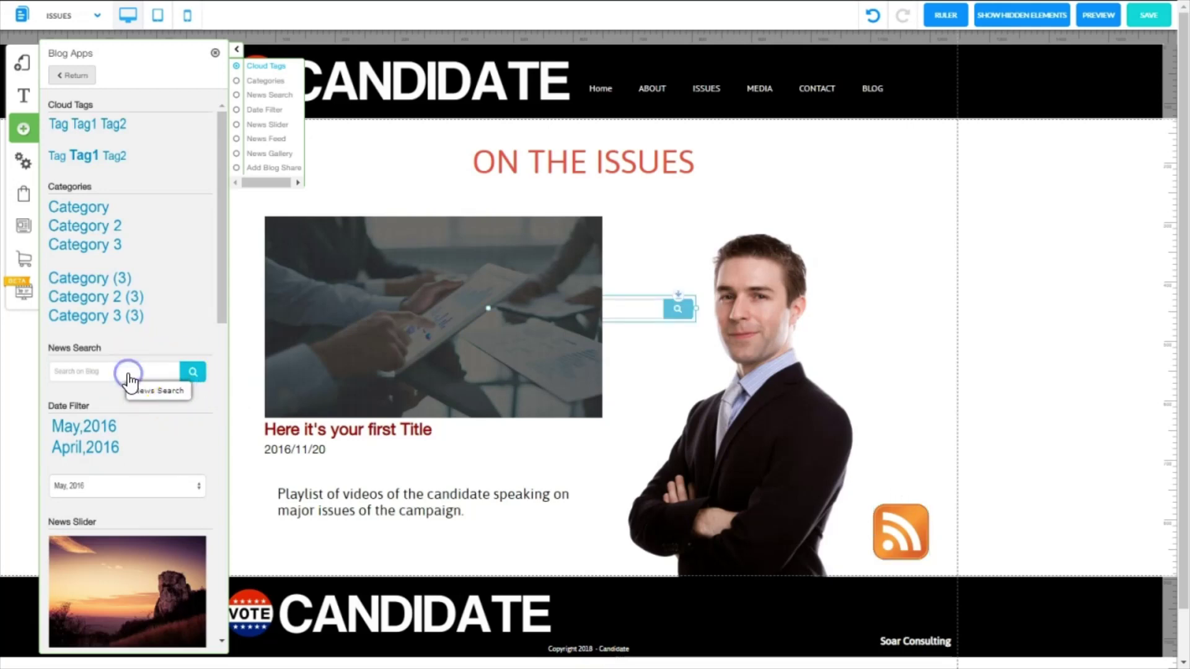
pyautogui.click(632, 311)
pyautogui.moveTo(632, 312); pyautogui.dragTo(826, 244)
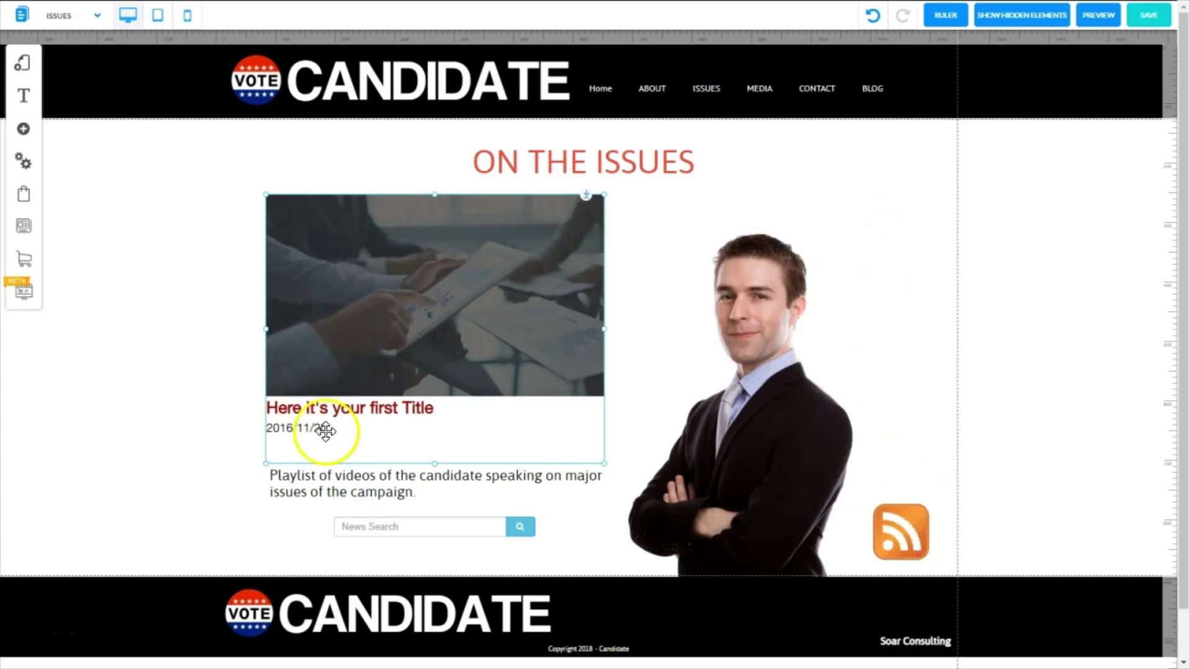
pyautogui.click(896, 160)
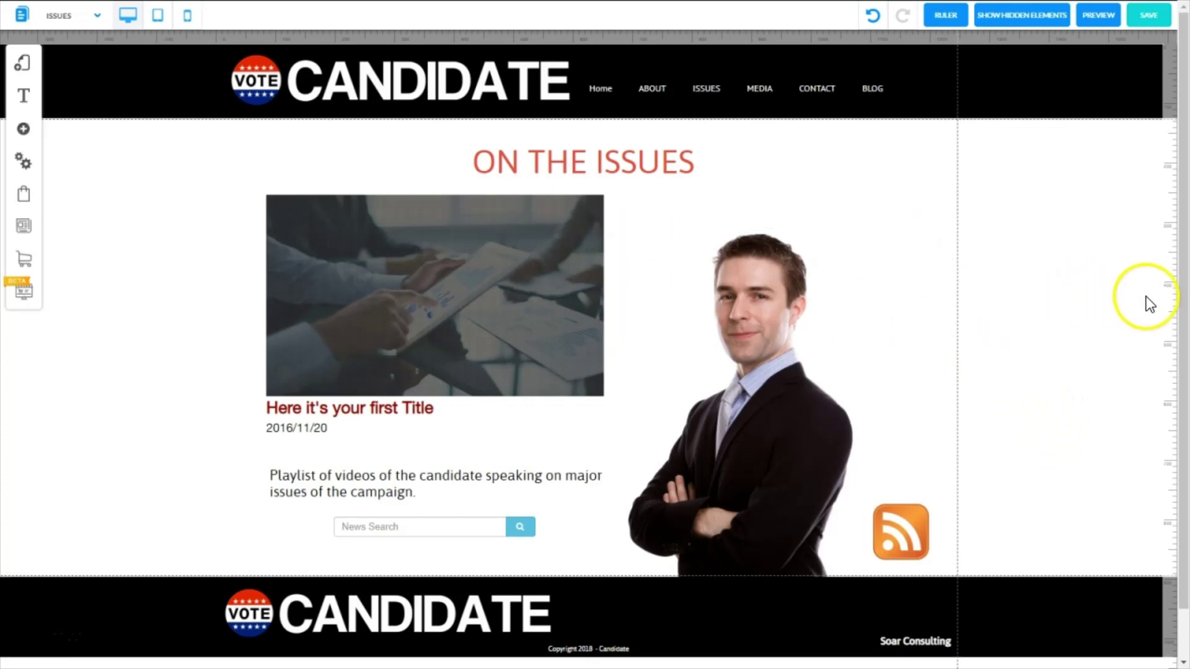
# Step: Add a full-width Banner strip below the existing page content
pyautogui.moveTo(1183, 312); pyautogui.dragTo(1179, 558)
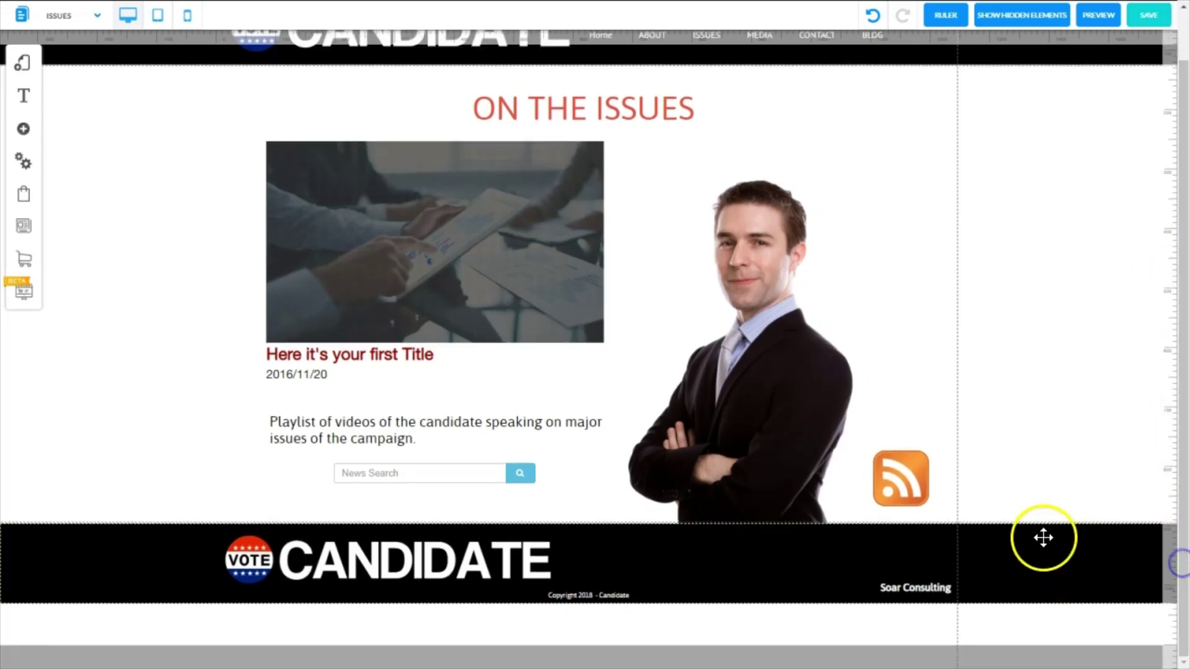
pyautogui.moveTo(1031, 527); pyautogui.dragTo(1053, 663)
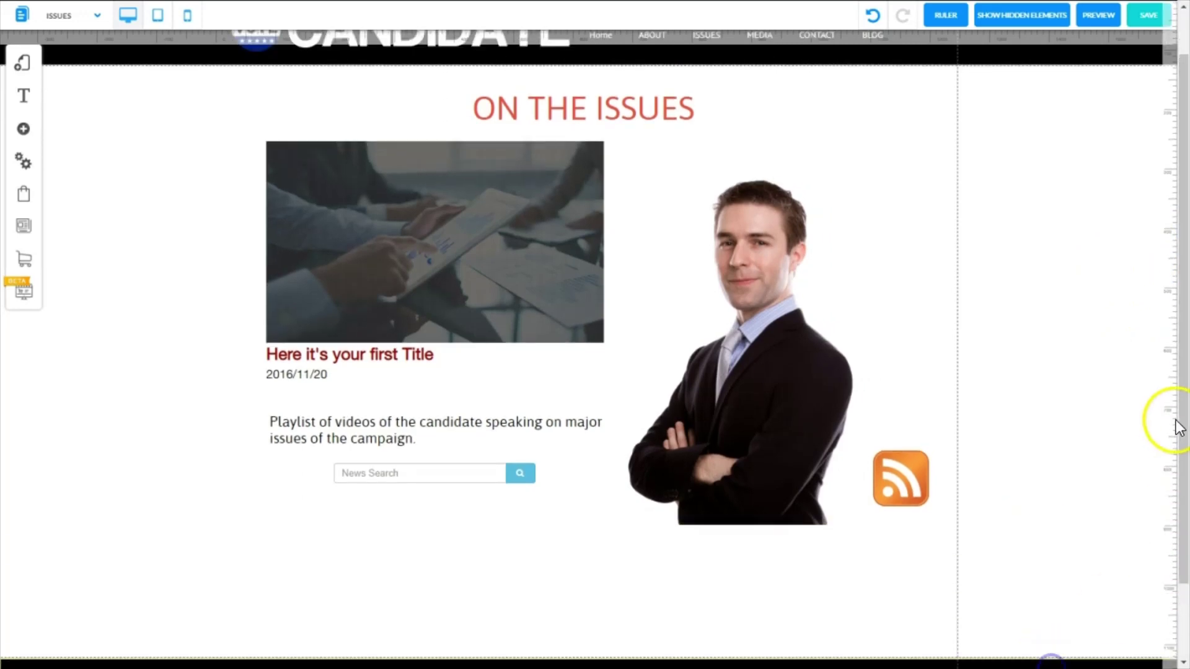
pyautogui.moveTo(1182, 389); pyautogui.dragTo(1182, 462)
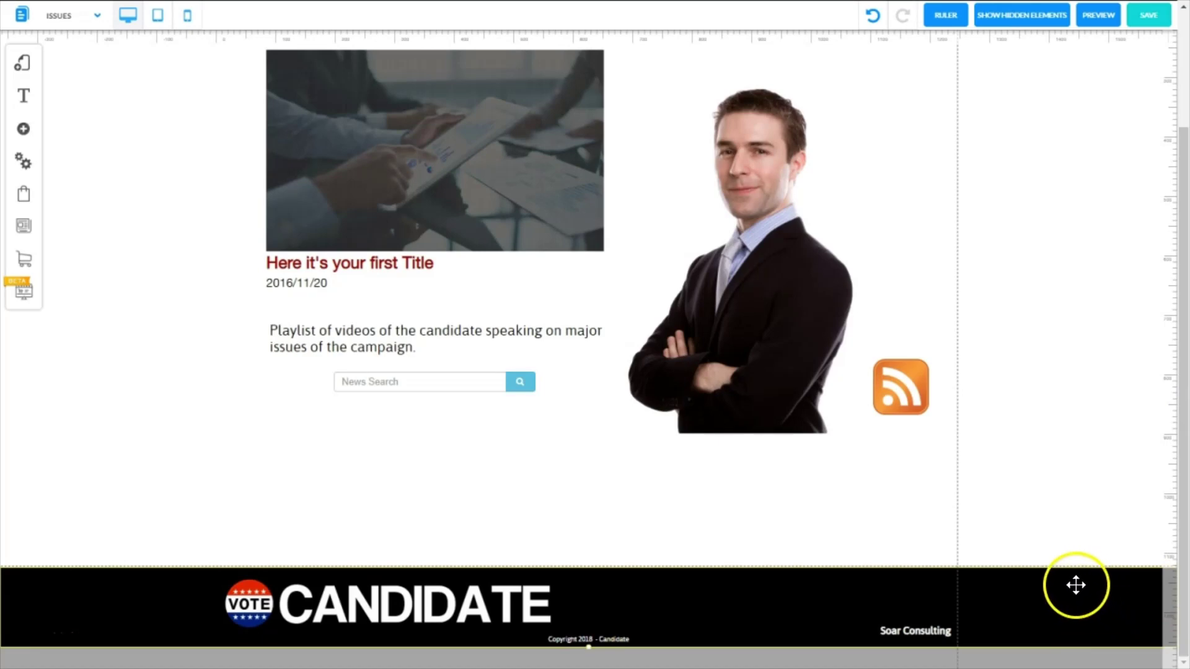
pyautogui.moveTo(1063, 580); pyautogui.dragTo(1077, 630)
pyautogui.moveTo(1183, 404); pyautogui.dragTo(1179, 551)
pyautogui.moveTo(998, 586); pyautogui.dragTo(1006, 649)
pyautogui.moveTo(561, 124); pyautogui.dragTo(589, 210)
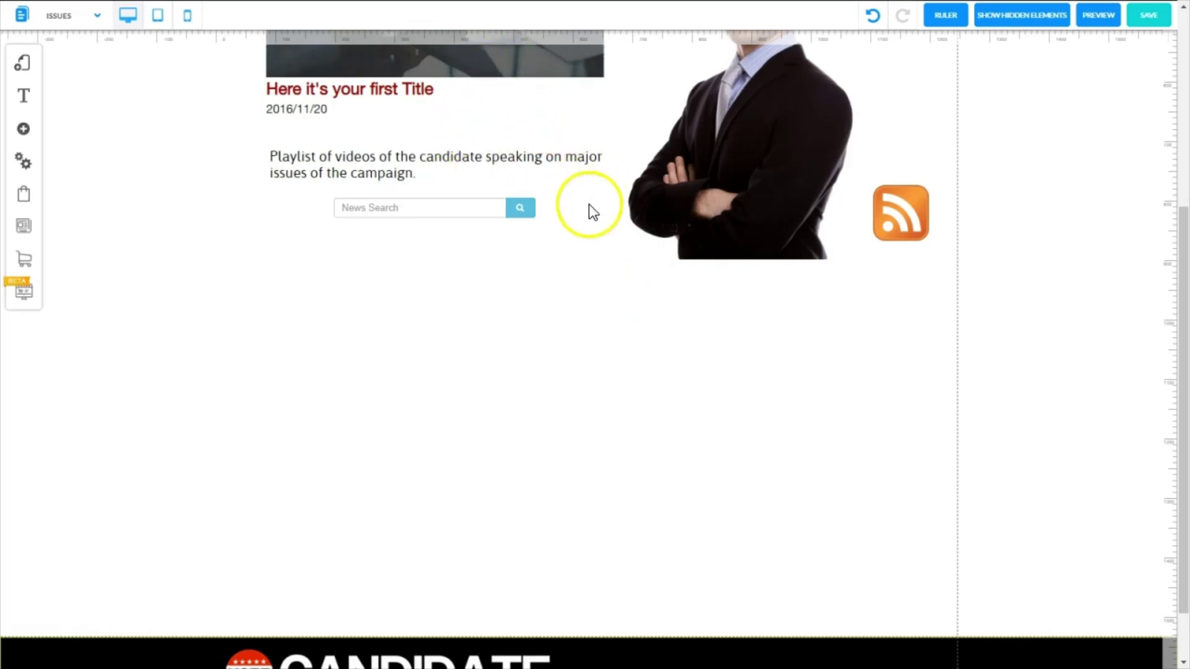
pyautogui.click(25, 135)
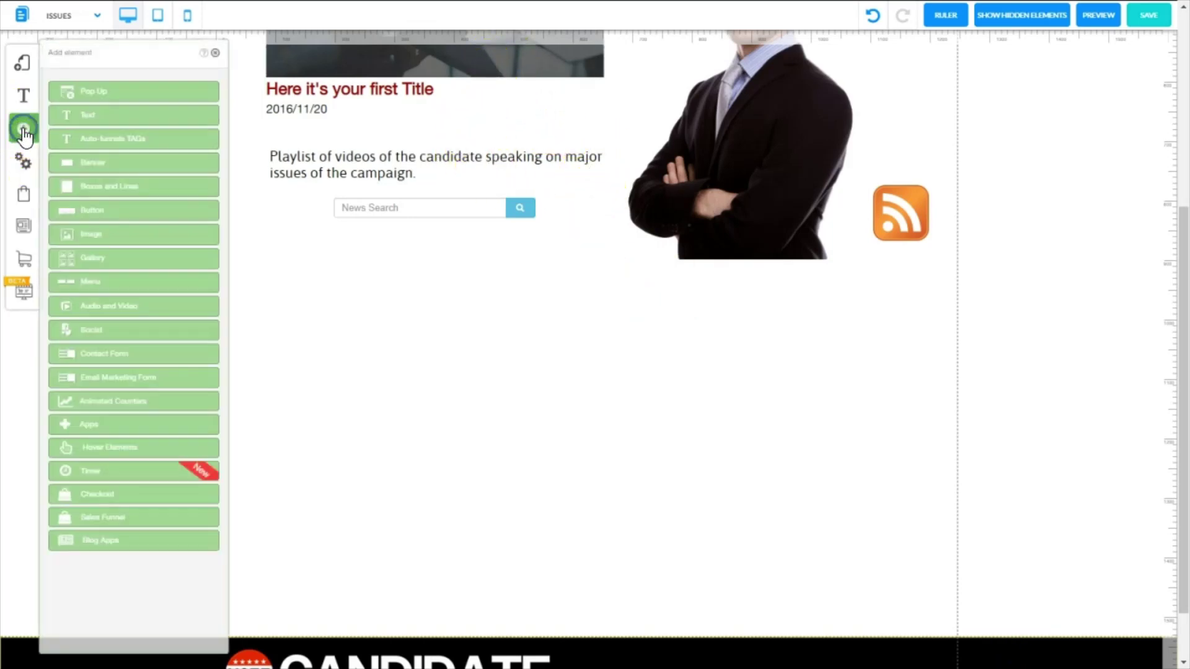
pyautogui.moveTo(79, 124); pyautogui.dragTo(492, 438)
pyautogui.moveTo(1156, 371); pyautogui.dragTo(1151, 261)
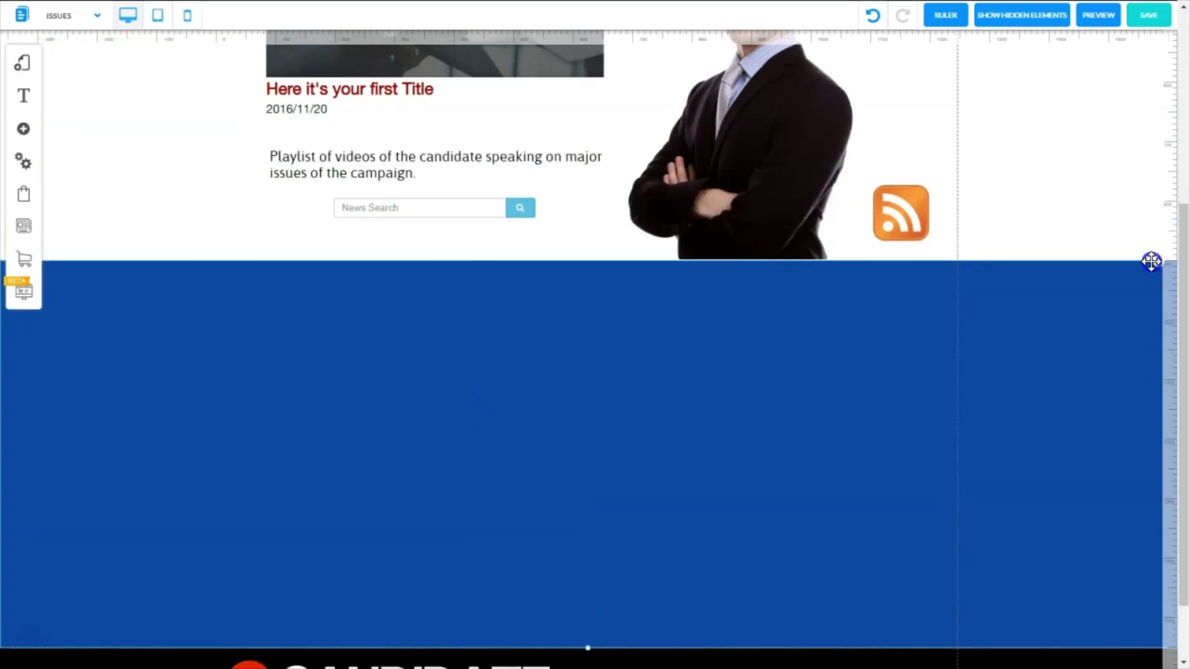
pyautogui.click(905, 212)
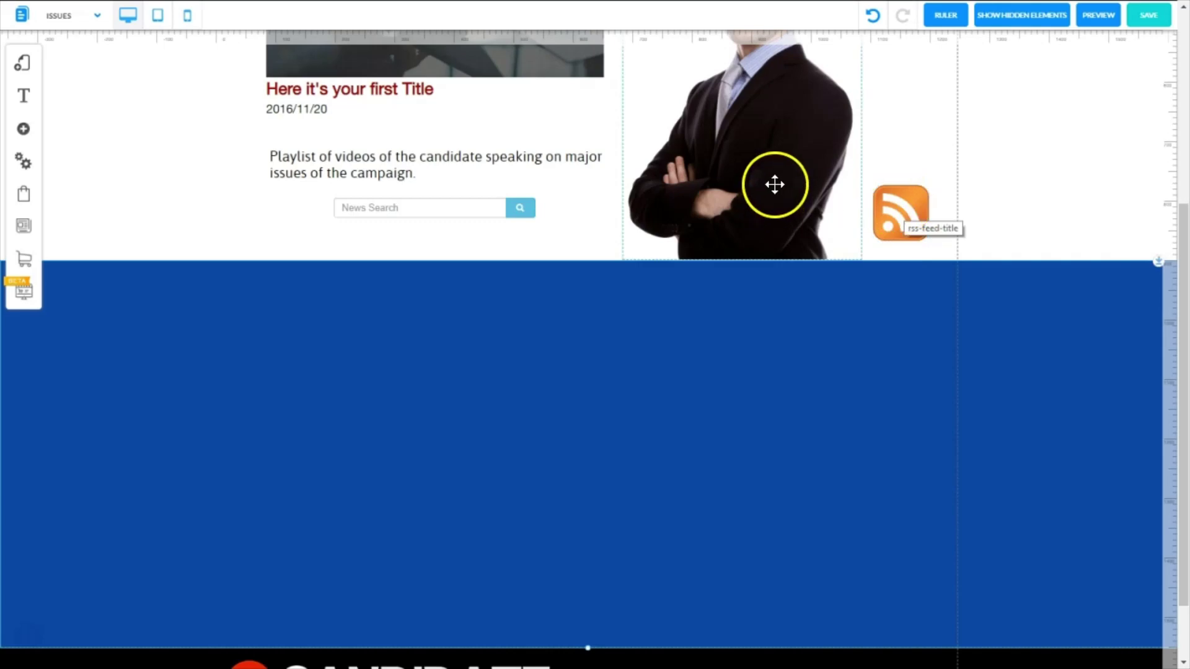
# Step: Move the candidate photo, news post block and issues title into the blue strip
pyautogui.moveTo(775, 183); pyautogui.dragTo(805, 552)
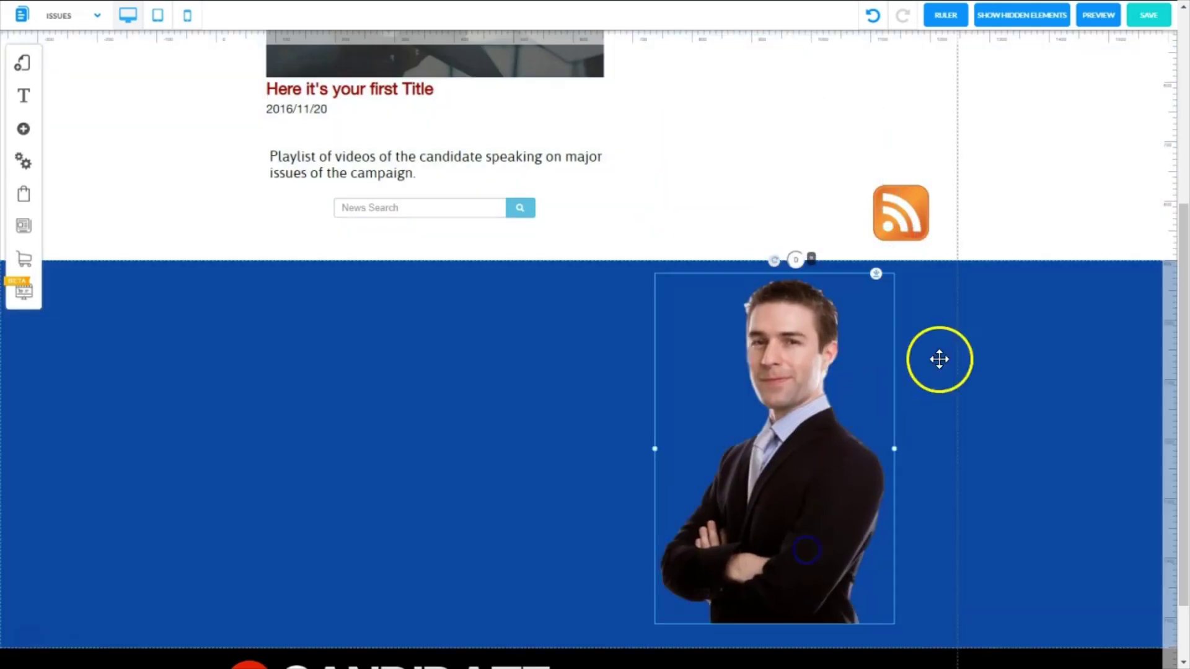
pyautogui.moveTo(459, 81); pyautogui.dragTo(459, 515)
pyautogui.click(1054, 403)
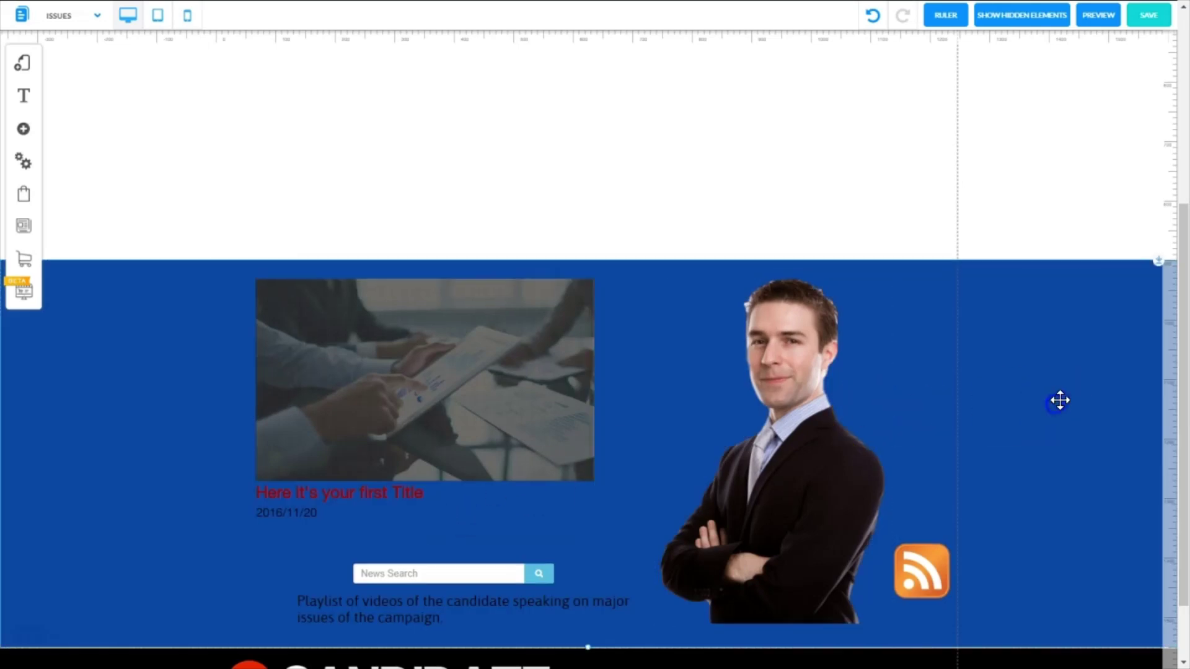
pyautogui.scroll(5, 1174, 362)
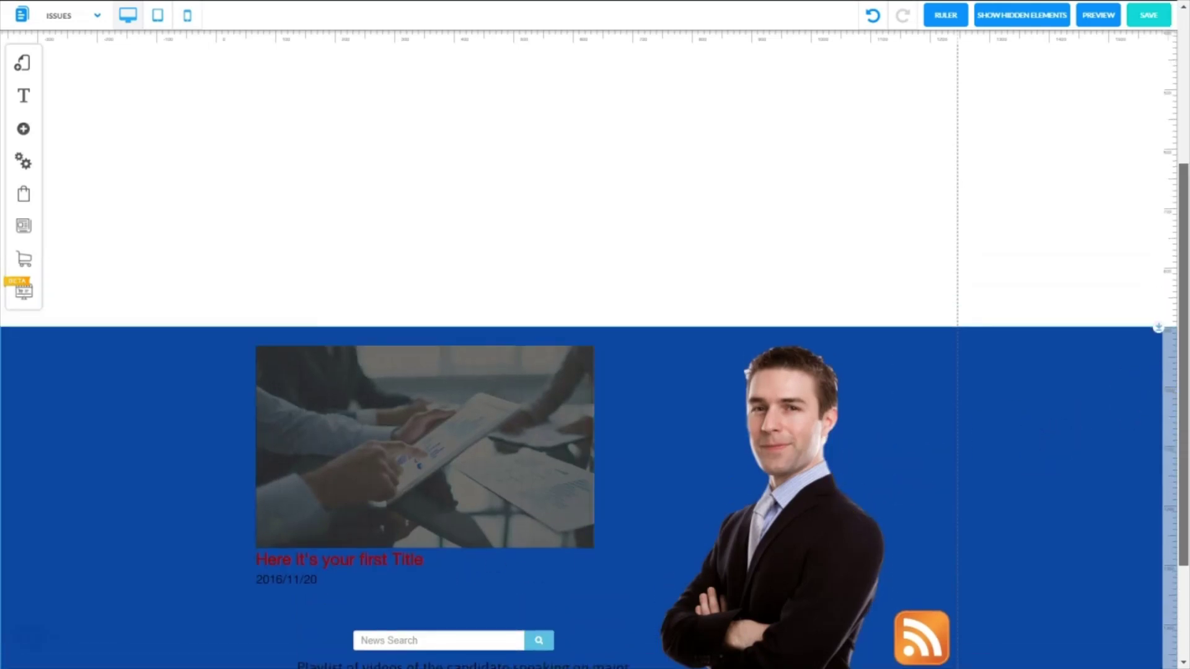
pyautogui.scroll(-2, 1174, 260)
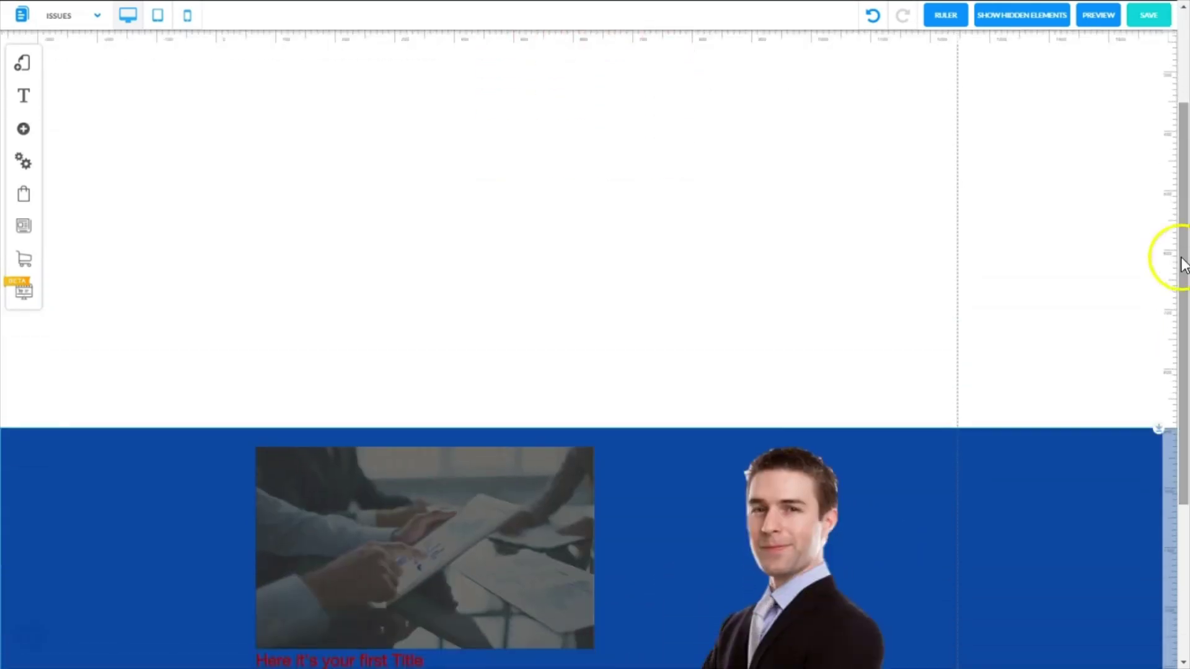
pyautogui.moveTo(1179, 417); pyautogui.dragTo(1184, 347)
pyautogui.moveTo(592, 139); pyautogui.dragTo(623, 633)
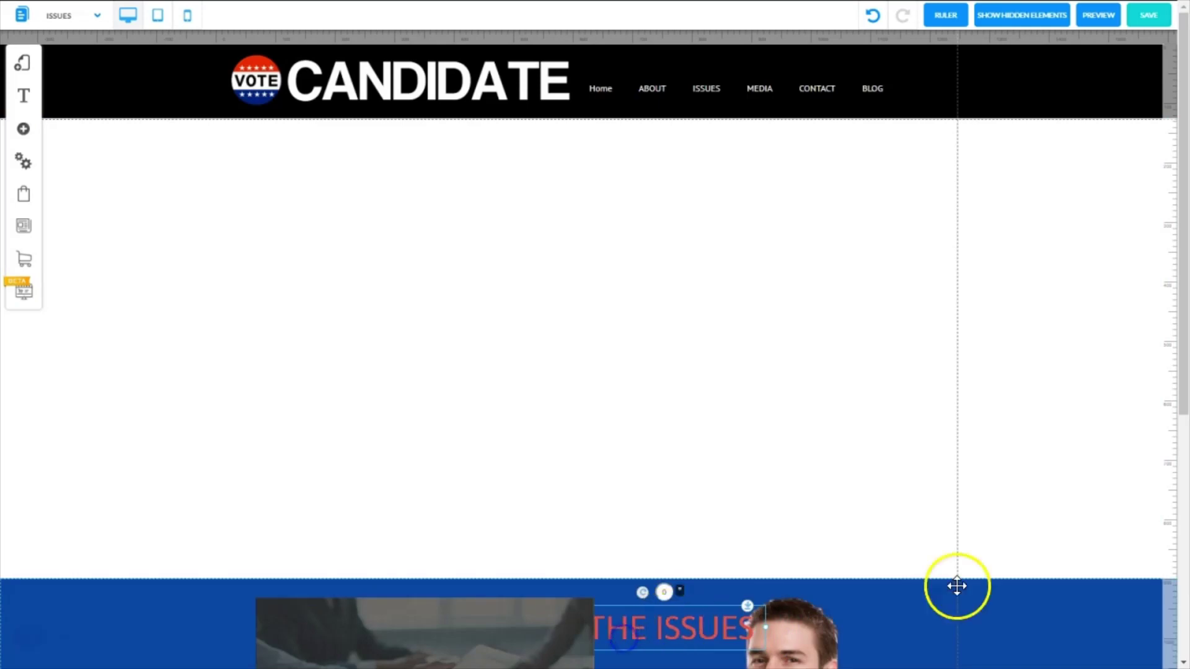
# Step: Remove the empty white gaps above the footer and below the header
pyautogui.click(1078, 615)
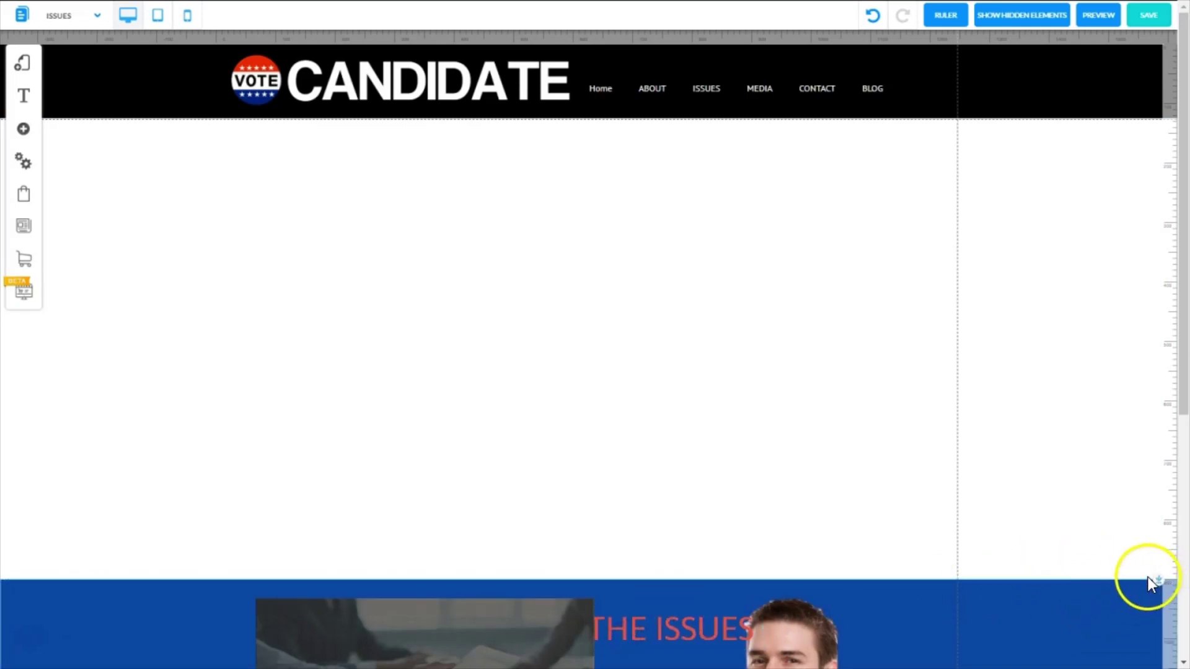
pyautogui.moveTo(1157, 580); pyautogui.dragTo(1125, 125)
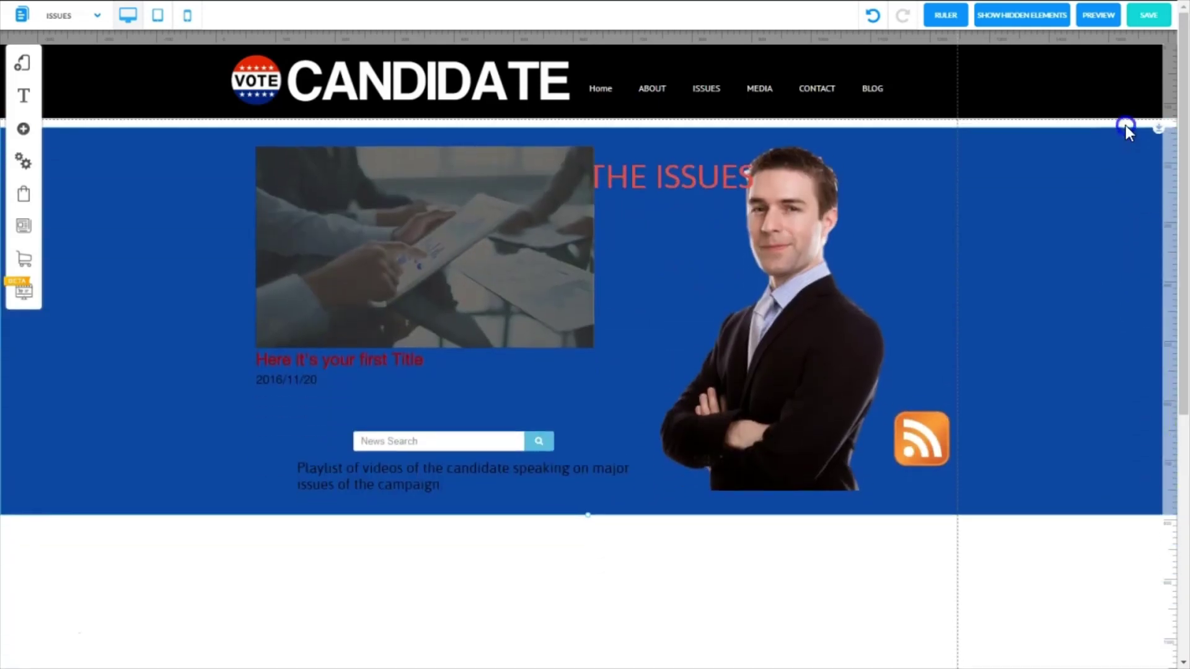
pyautogui.scroll(-5, 1013, 561)
pyautogui.moveTo(1013, 562); pyautogui.dragTo(1022, 465)
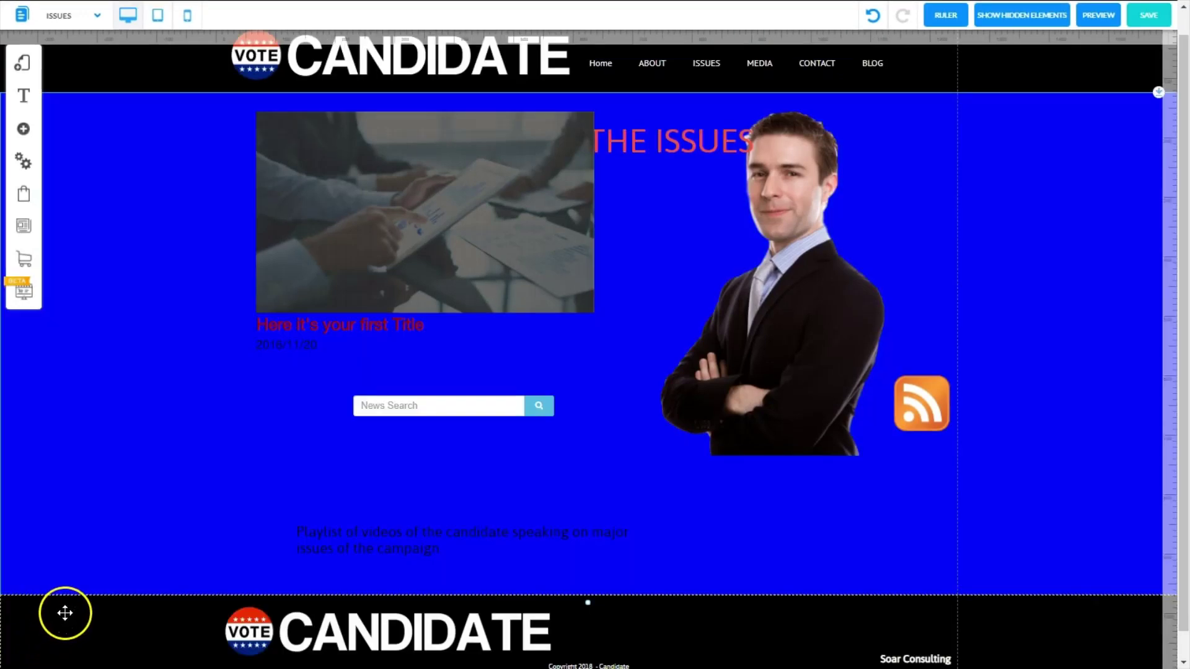
pyautogui.moveTo(64, 612); pyautogui.dragTo(138, 533)
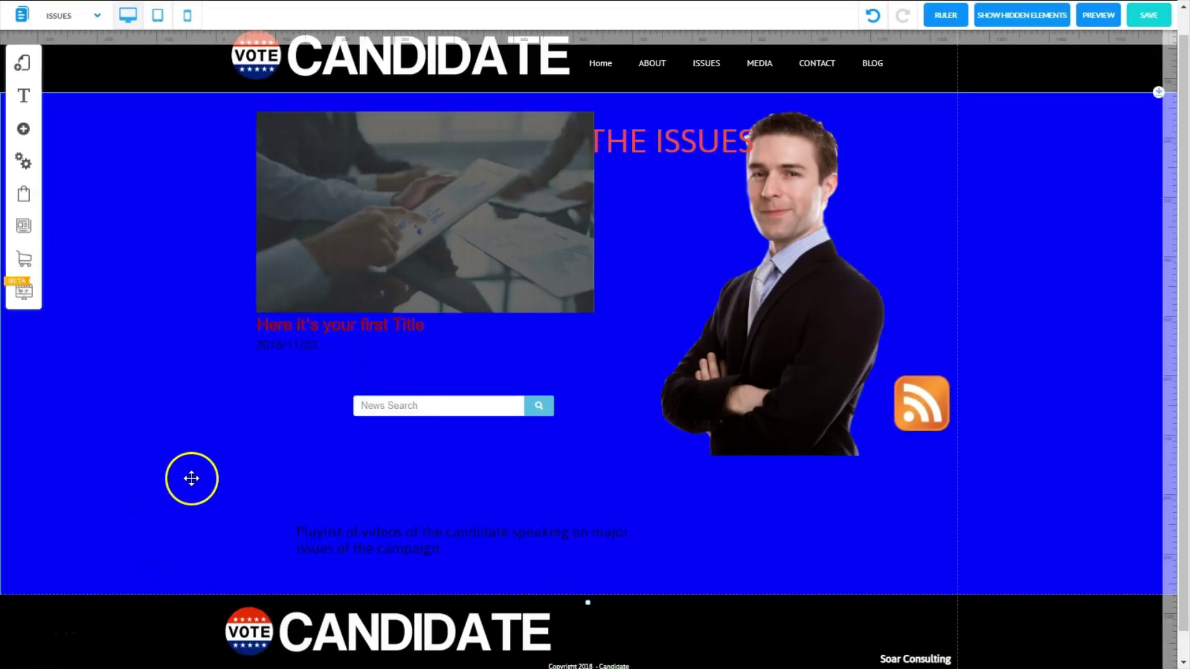
# Step: Clear the banner's blue background, shorten its height, and set News Search beside the playlist text
pyautogui.rightClick(1015, 267)
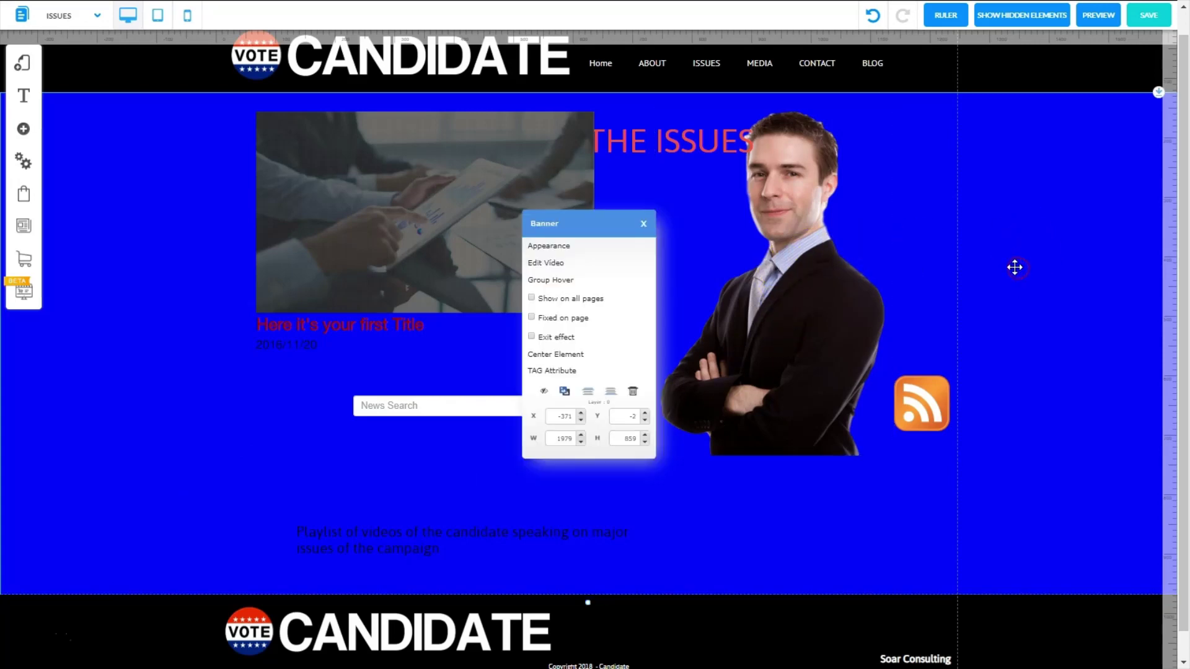
pyautogui.click(554, 247)
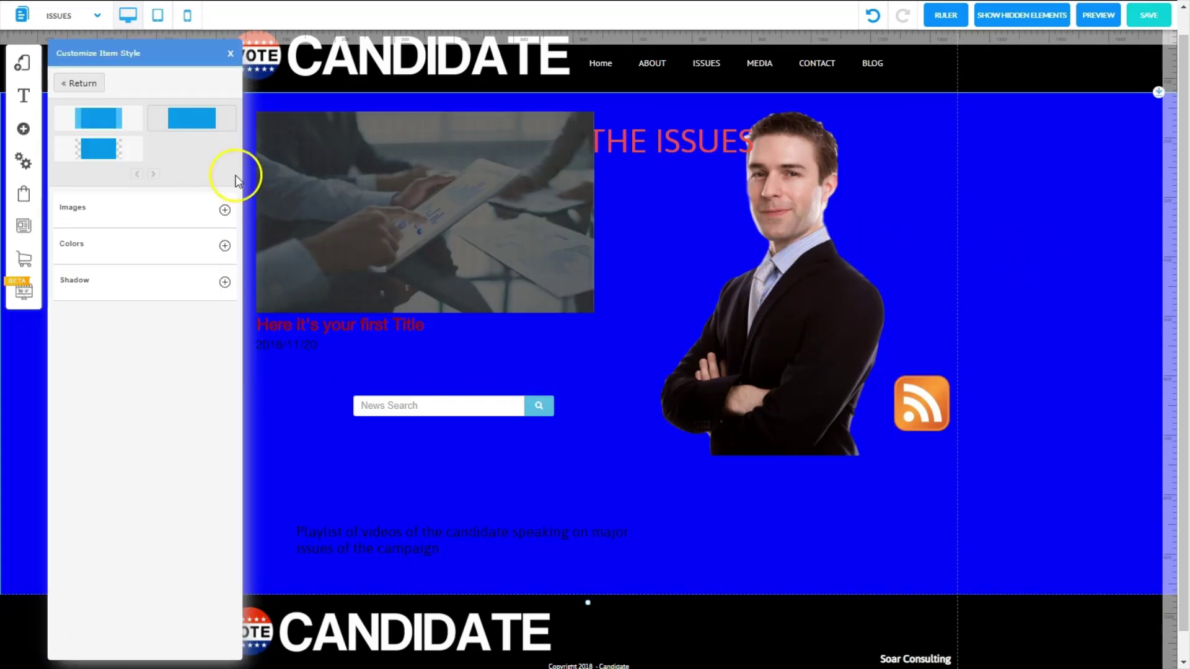
pyautogui.click(1073, 279)
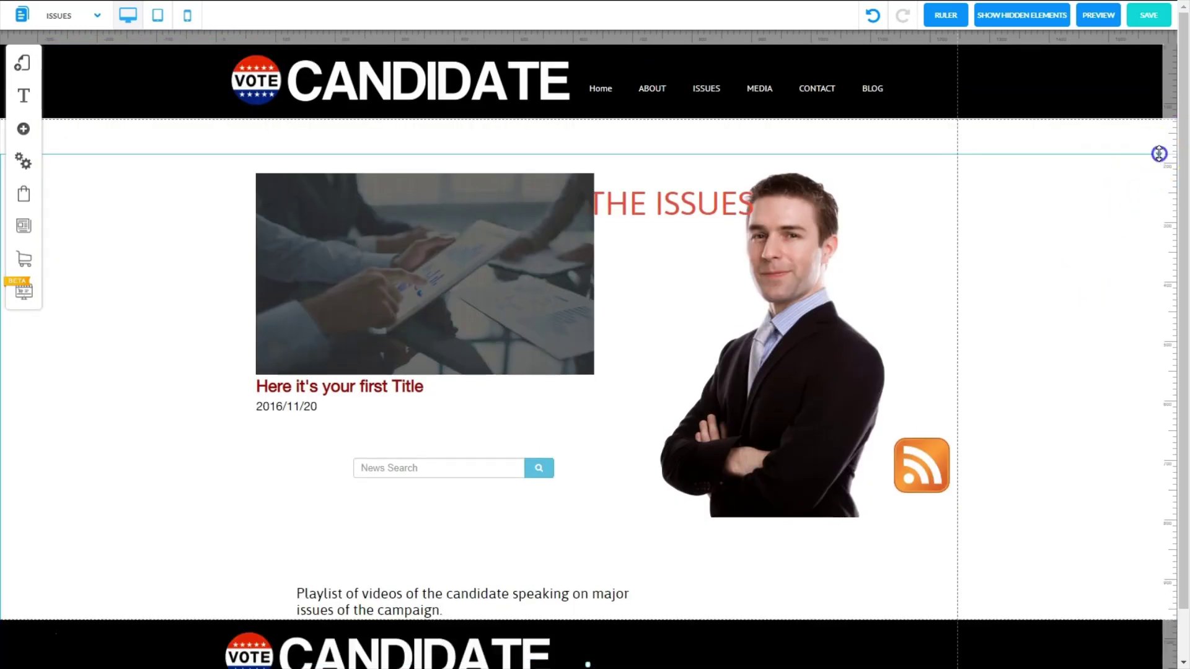
pyautogui.moveTo(1159, 154); pyautogui.dragTo(1160, 109)
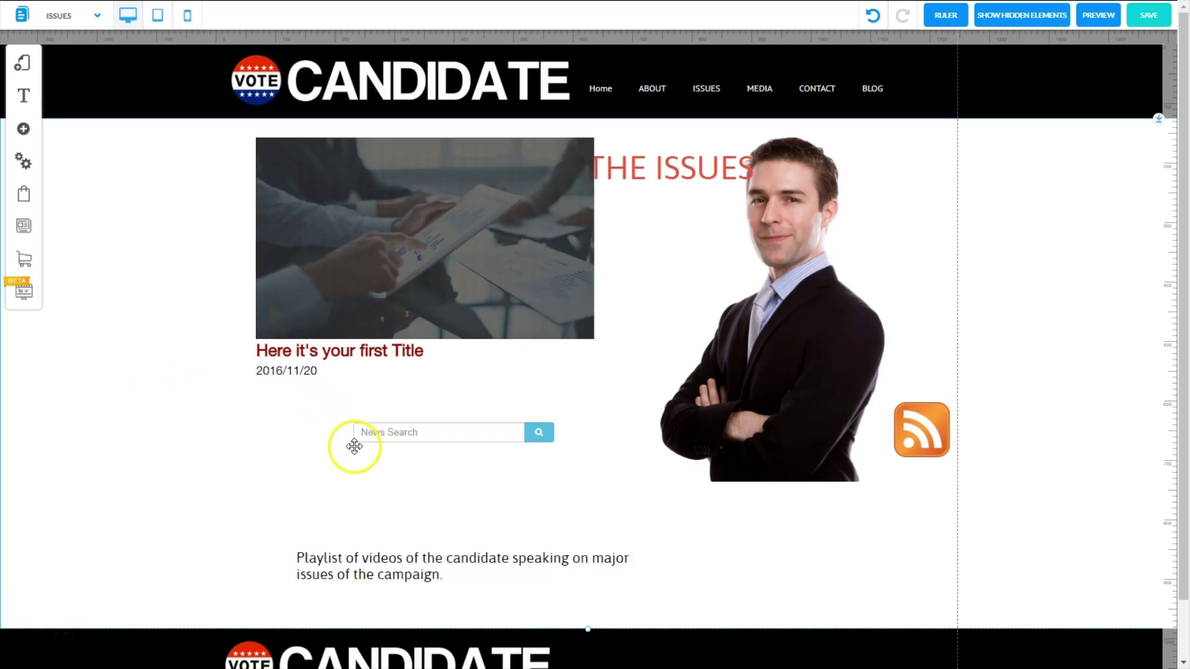
pyautogui.moveTo(407, 441); pyautogui.dragTo(717, 579)
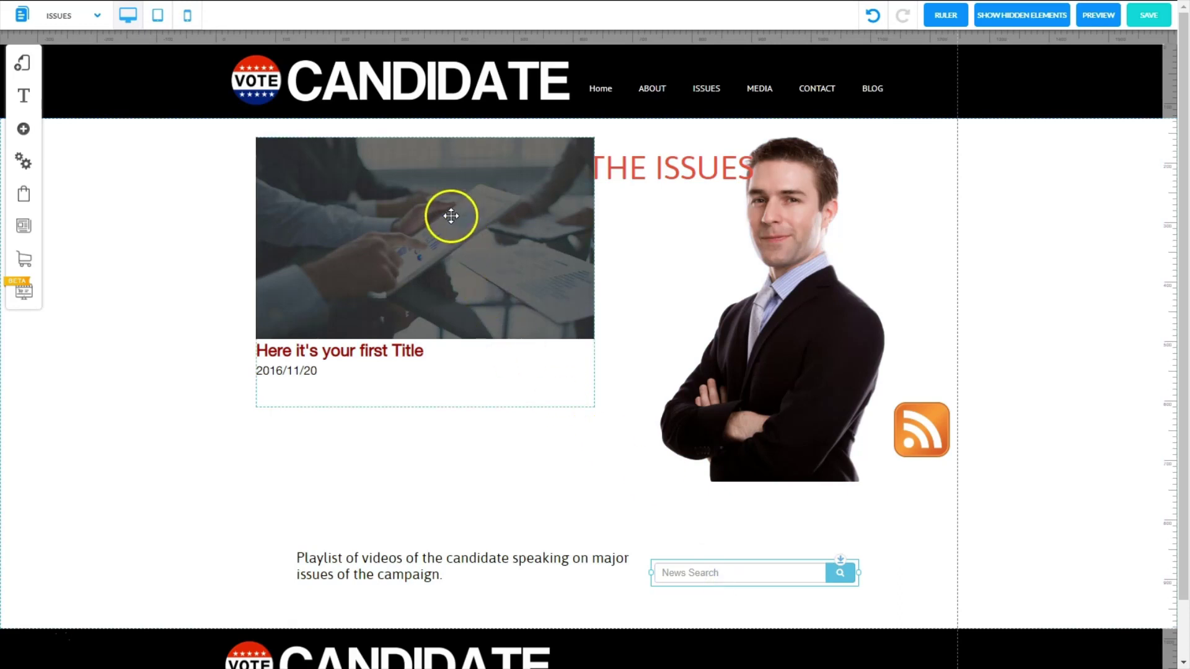
# Step: Snap the news post to a new left ruler guide and widen it
pyautogui.moveTo(452, 214); pyautogui.dragTo(446, 300)
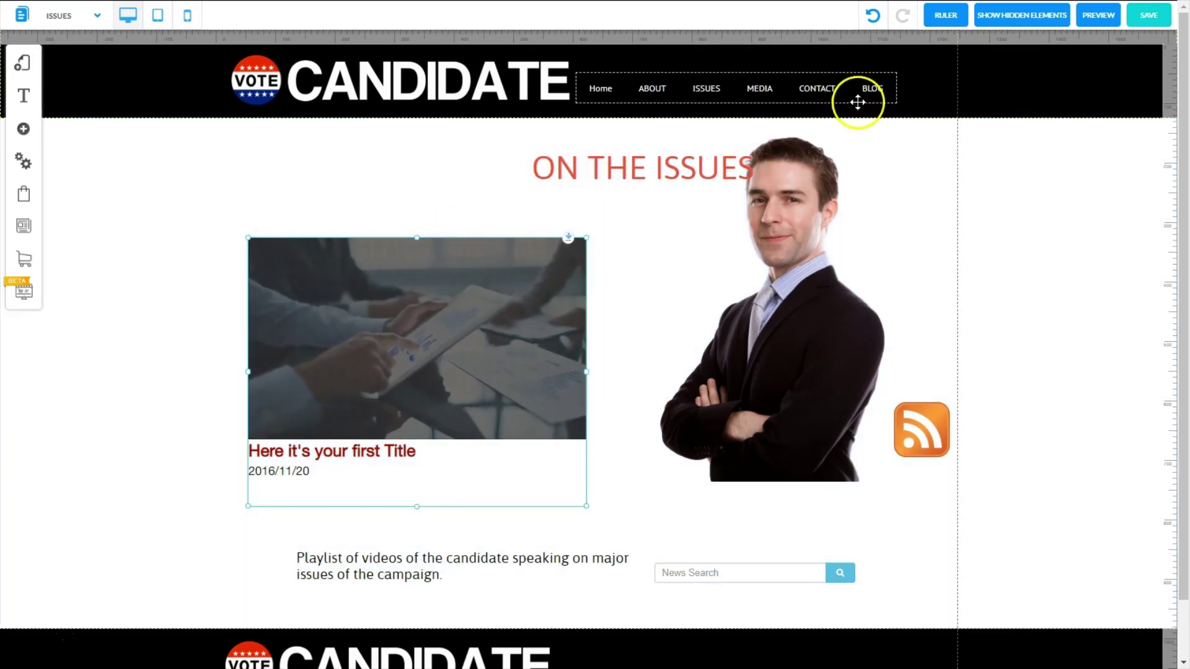
pyautogui.click(945, 25)
pyautogui.click(215, 39)
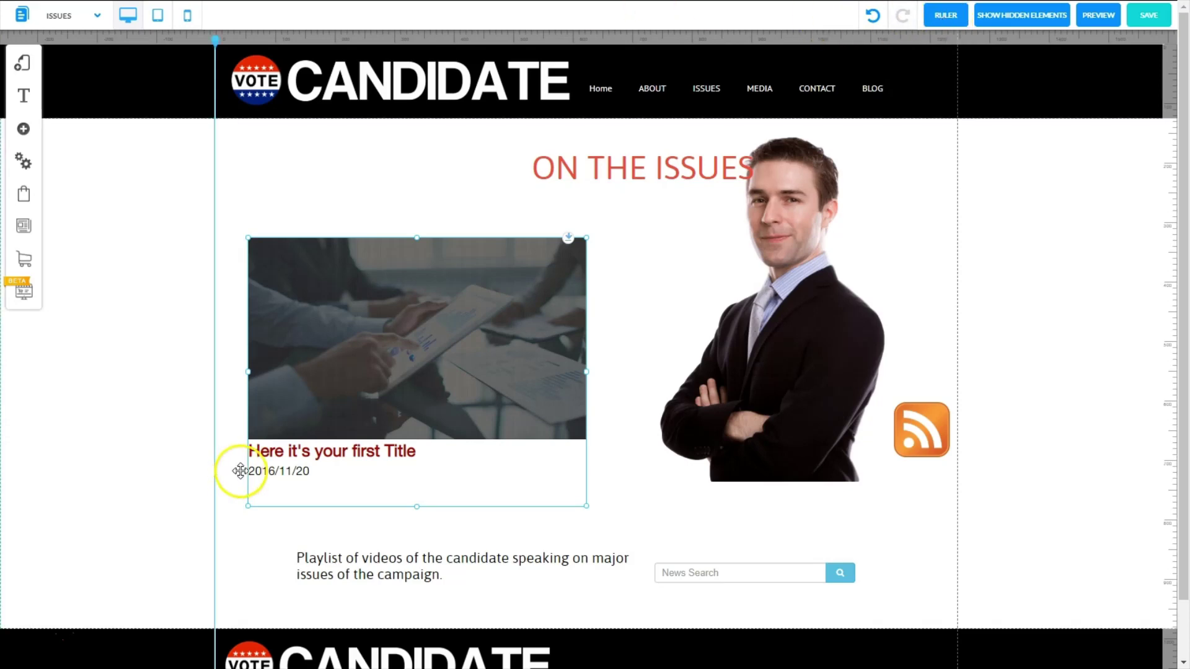
pyautogui.moveTo(469, 330); pyautogui.dragTo(435, 311)
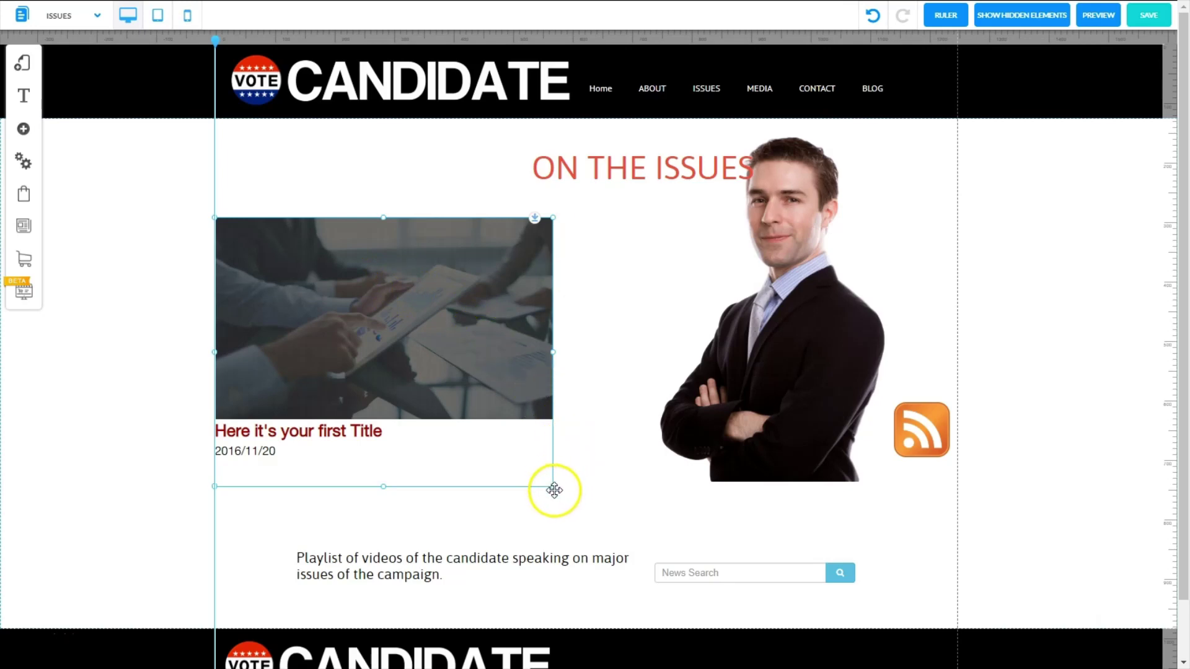
pyautogui.moveTo(553, 490); pyautogui.dragTo(586, 516)
pyautogui.moveTo(595, 531); pyautogui.dragTo(613, 531)
# Step: Stack the playlist text and a narrower News Search box beneath the news post
pyautogui.moveTo(427, 567); pyautogui.dragTo(364, 534)
pyautogui.moveTo(363, 576); pyautogui.dragTo(337, 574)
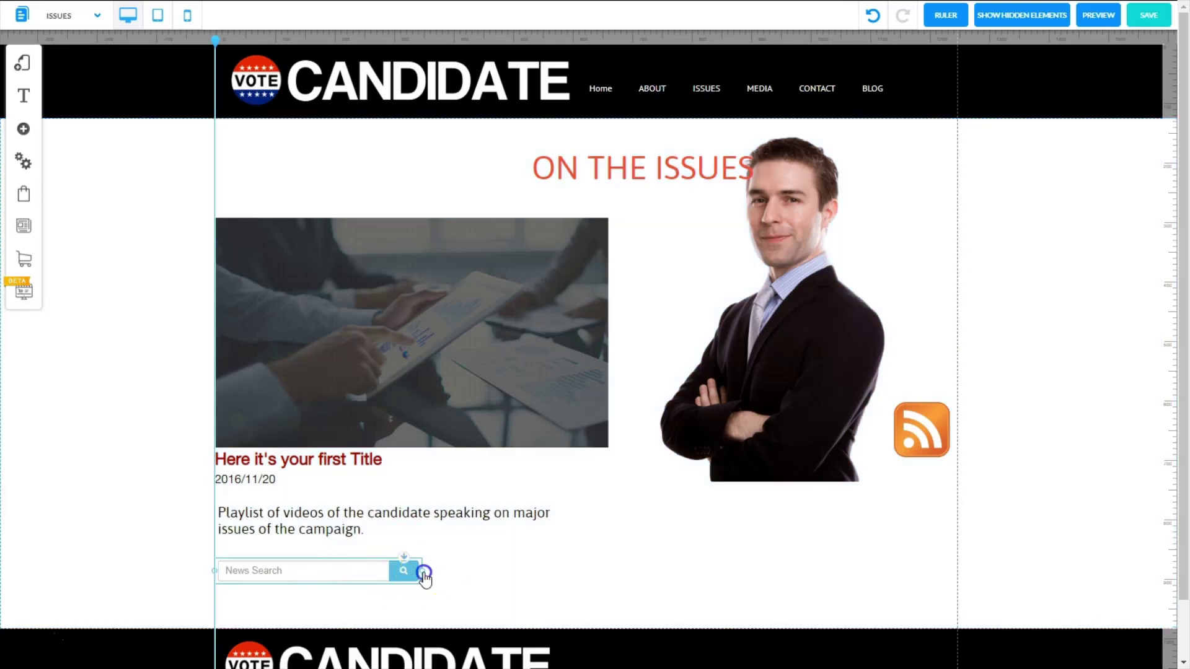
pyautogui.moveTo(425, 577); pyautogui.dragTo(391, 577)
pyautogui.click(799, 367)
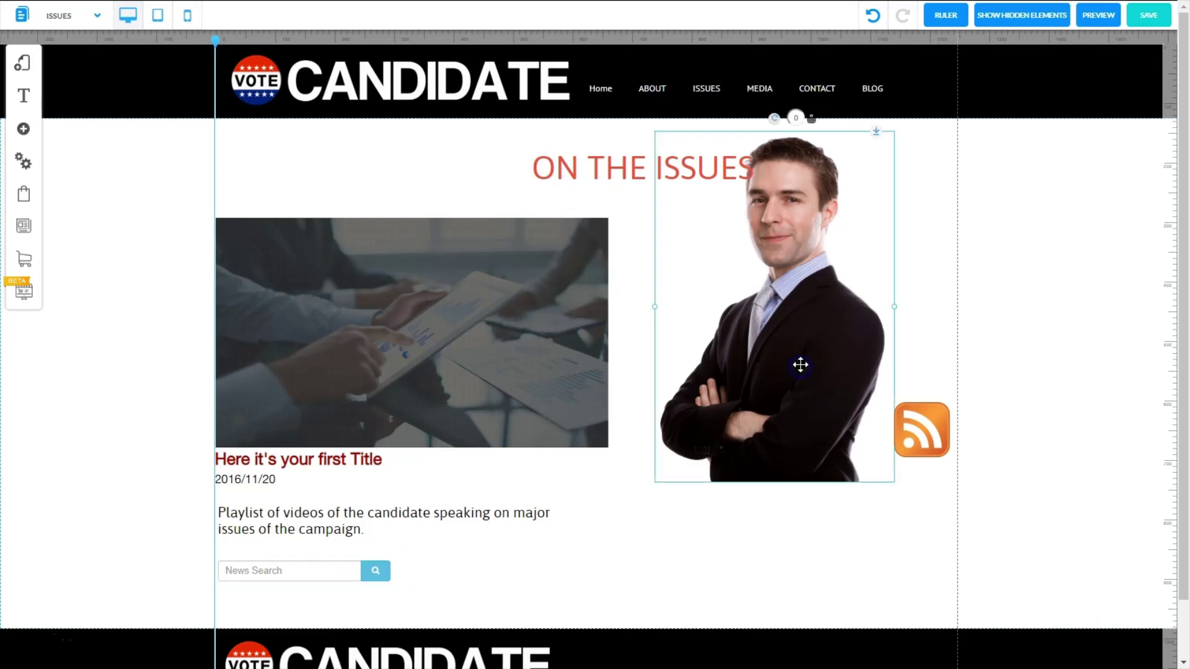
# Step: Move the candidate photo and RSS icon lower beside the slider, and shrink the news image
pyautogui.moveTo(800, 365); pyautogui.dragTo(696, 512)
pyautogui.moveTo(923, 439); pyautogui.dragTo(844, 595)
pyautogui.moveTo(610, 530); pyautogui.dragTo(574, 501)
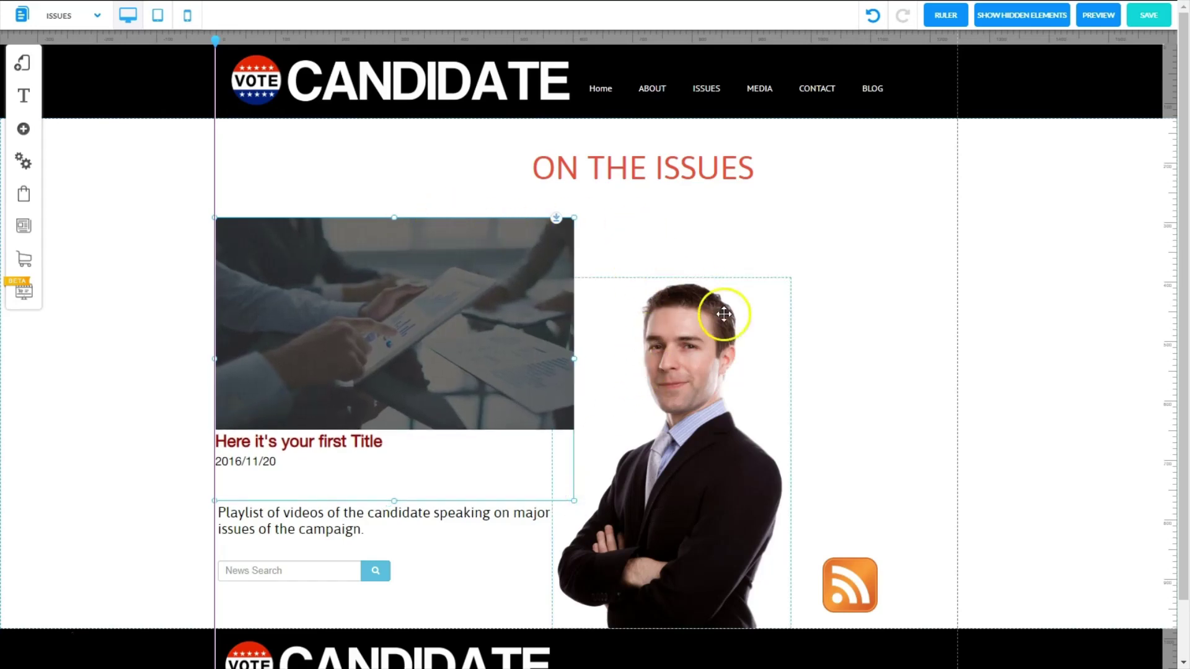
pyautogui.click(734, 512)
pyautogui.moveTo(734, 512); pyautogui.dragTo(761, 512)
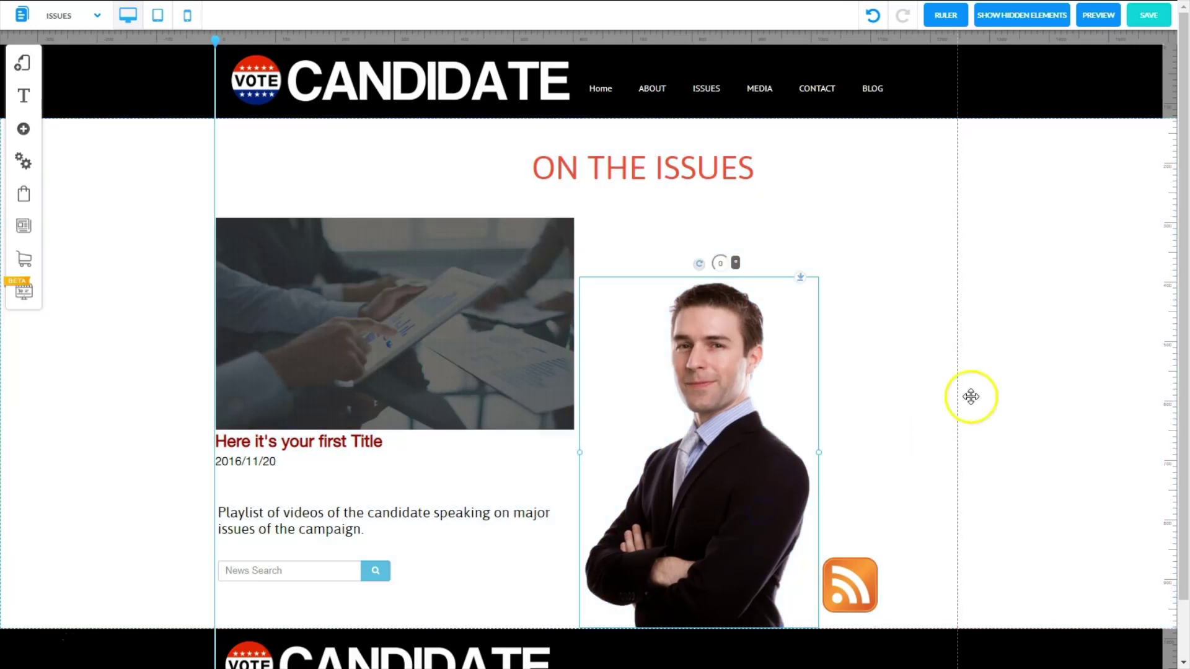
# Step: Centre the ON THE ISSUES heading on the page with Center Element
pyautogui.click(589, 171)
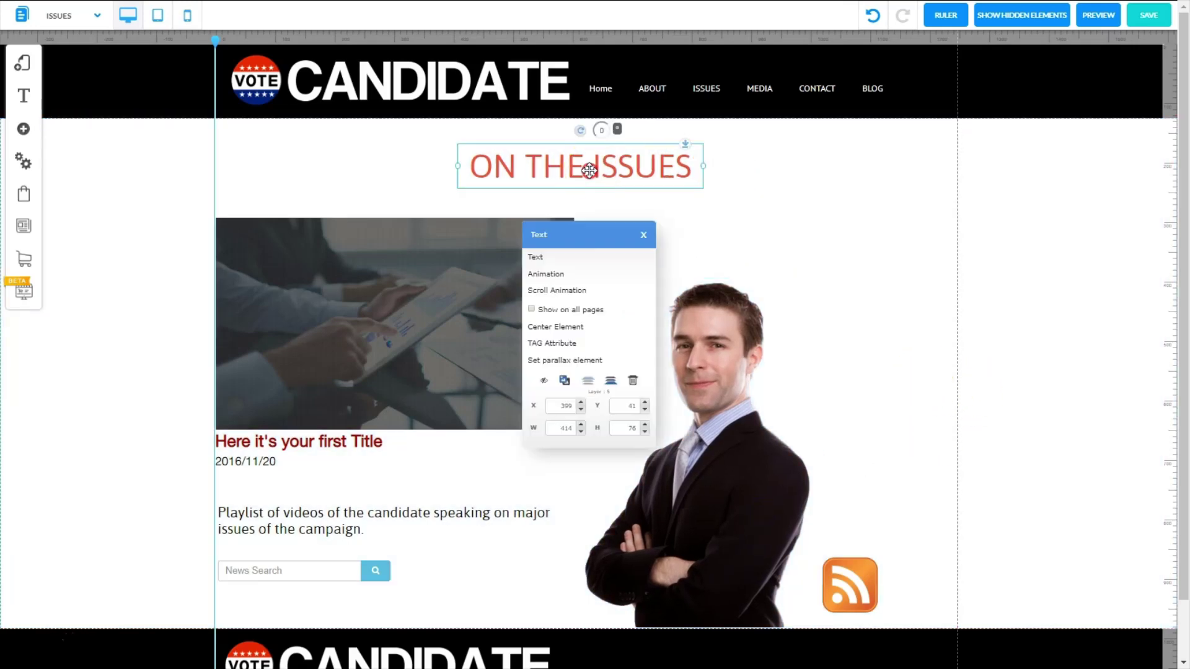
pyautogui.click(555, 327)
pyautogui.moveTo(40, 218)
pyautogui.mouseDown()
pyautogui.moveTo(192, 430)
pyautogui.moveTo(393, 597)
pyautogui.moveTo(279, 597)
pyautogui.moveTo(372, 599)
pyautogui.moveTo(197, 378)
pyautogui.moveTo(27, 199)
pyautogui.mouseUp()
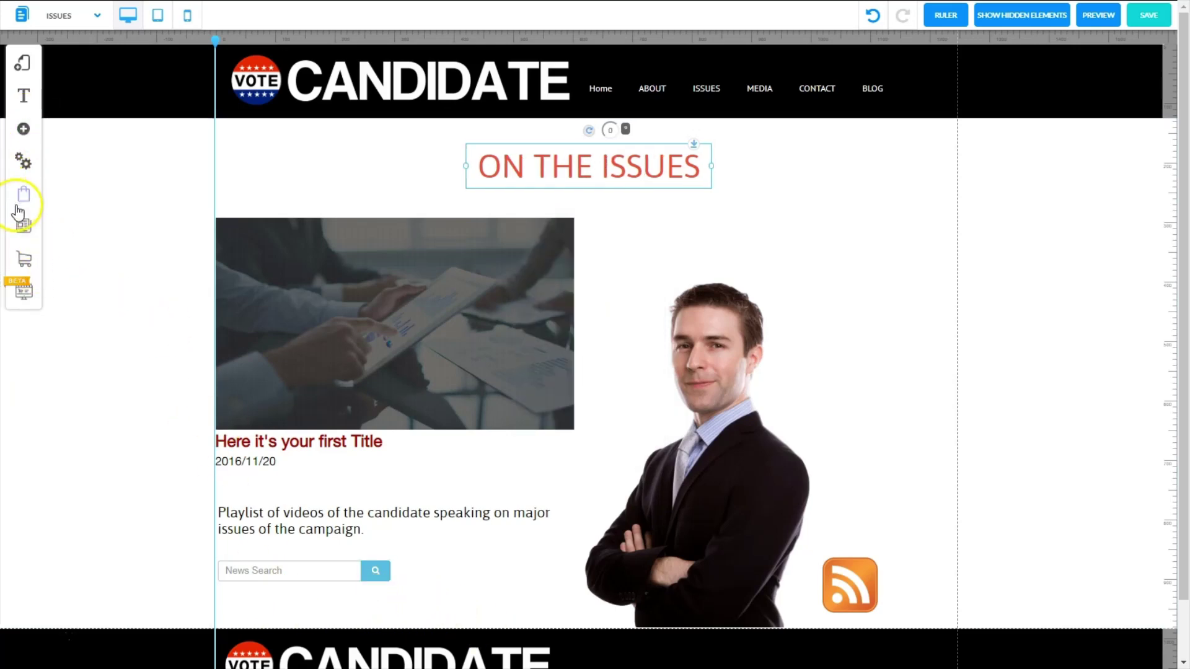
# Step: Place a Blog Apps Categories list (EVENTS, ISSUES, CAMPAIGN NEWS) at top right and widen it to one line per name
pyautogui.click(24, 130)
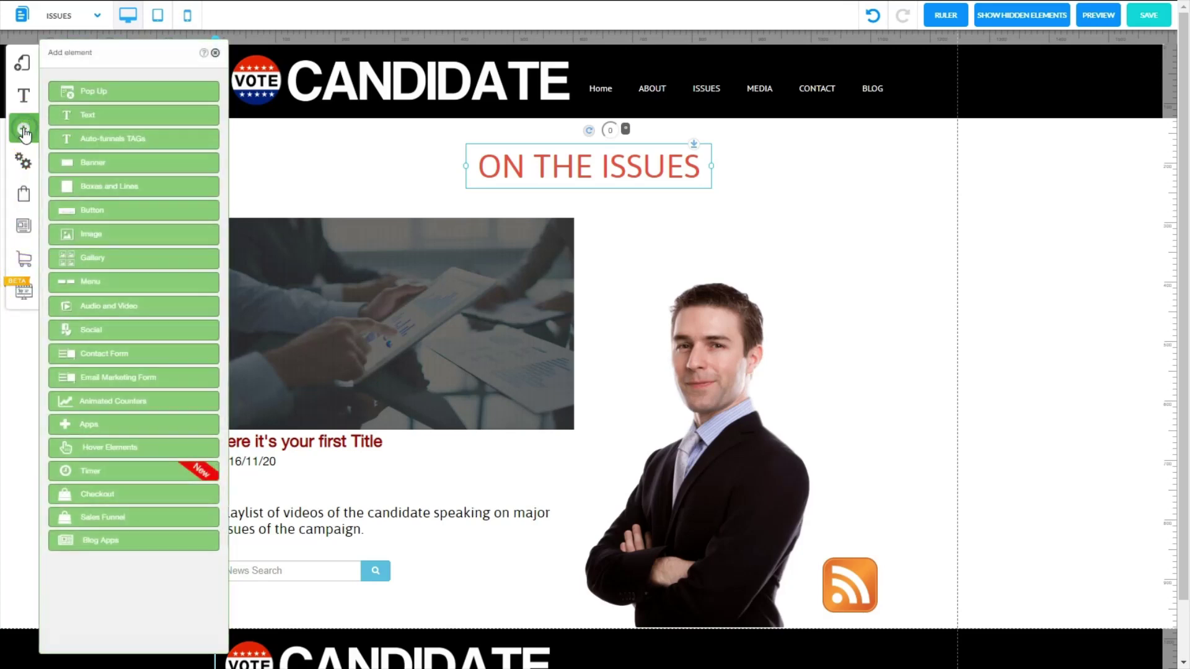
pyautogui.click(88, 544)
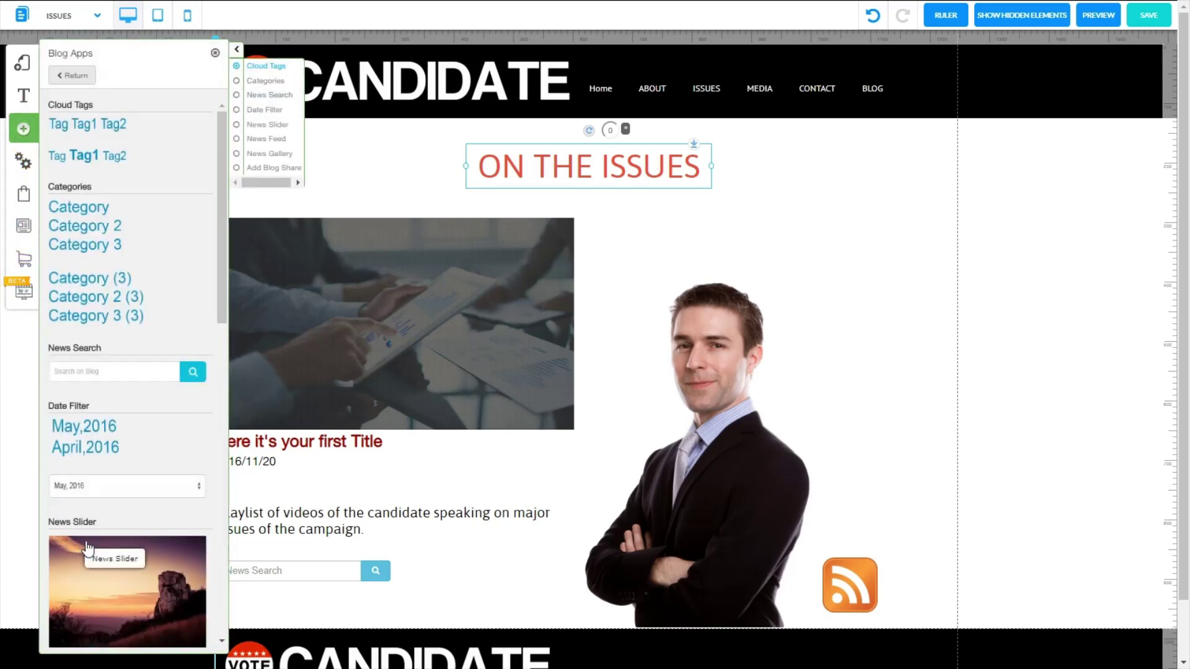
pyautogui.click(88, 538)
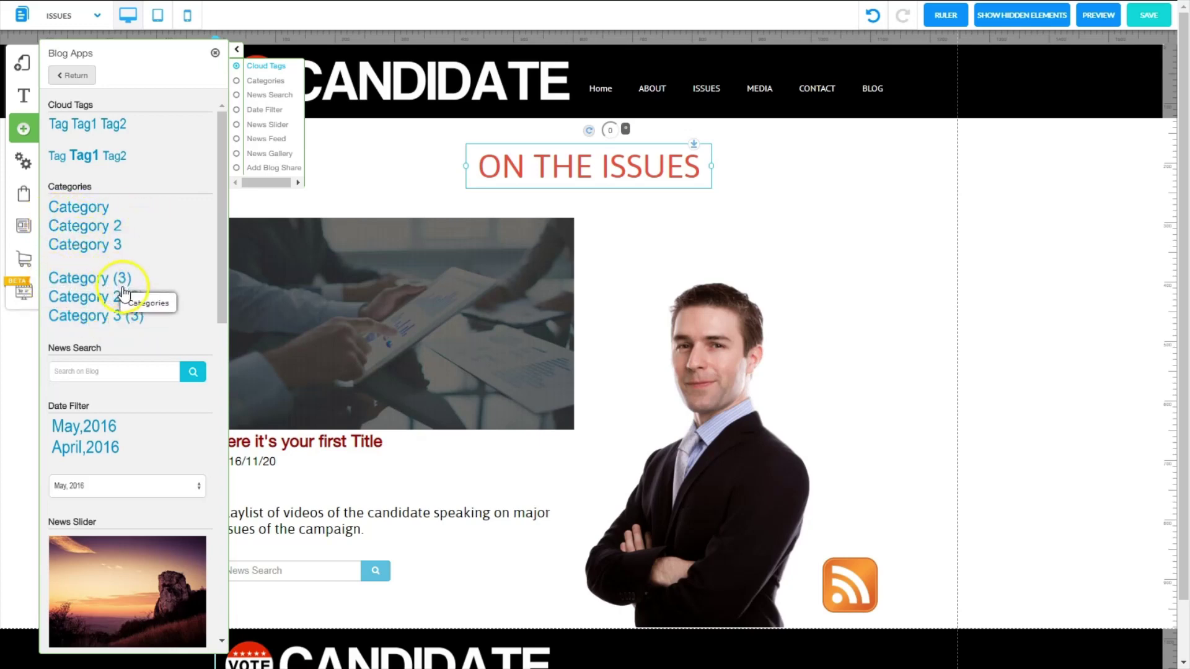
pyautogui.click(81, 293)
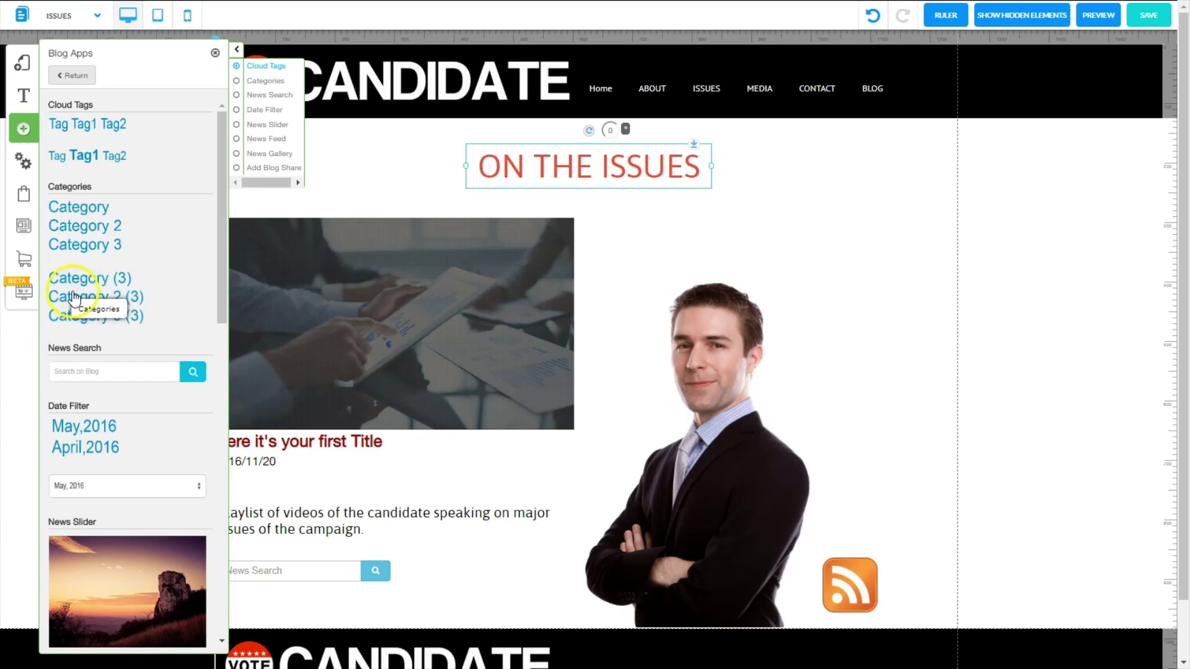
pyautogui.moveTo(81, 295); pyautogui.dragTo(899, 256)
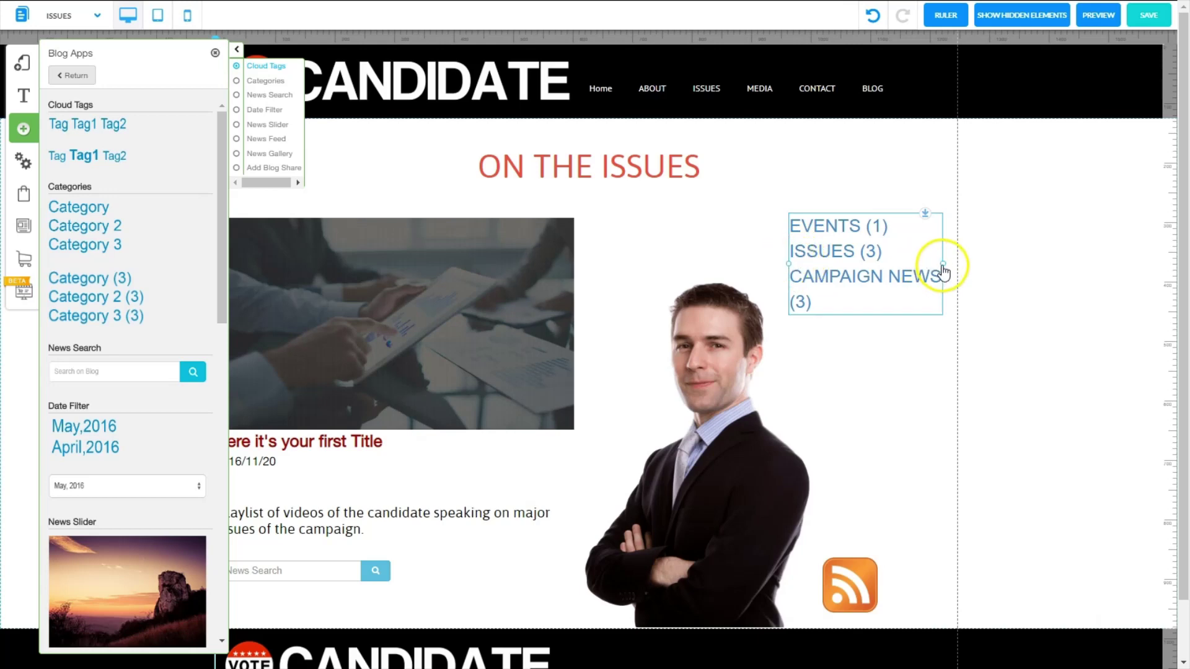
pyautogui.moveTo(942, 271); pyautogui.dragTo(974, 262)
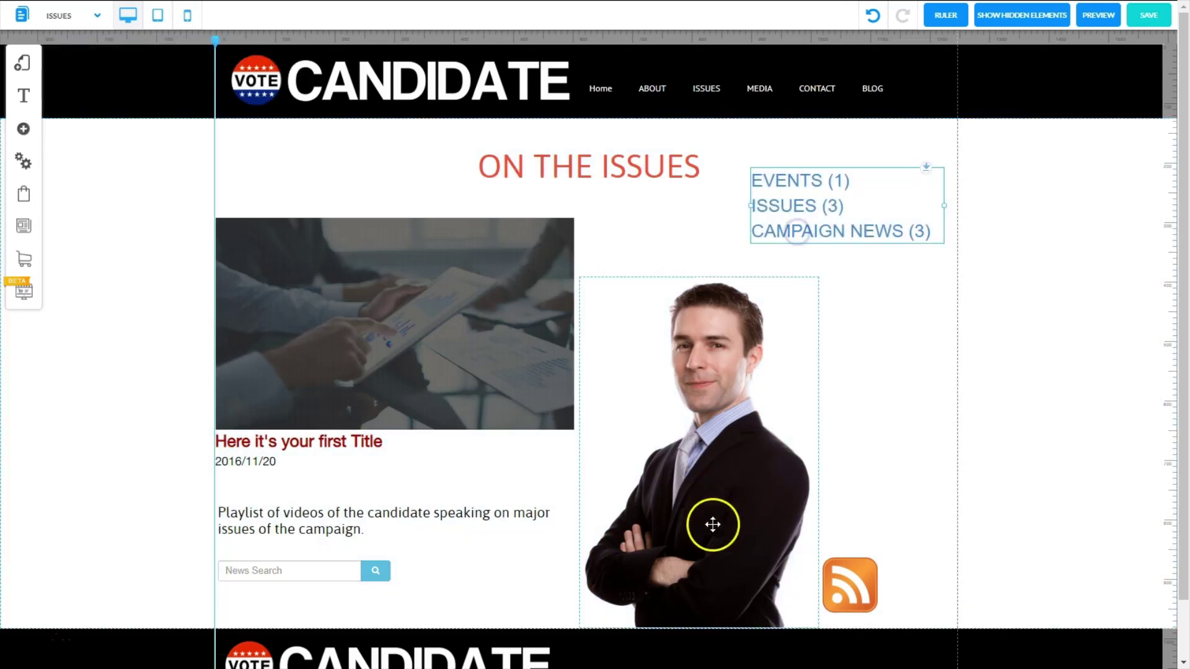
# Step: Make the candidate photo narrower and reposition it within the section
pyautogui.click(709, 547)
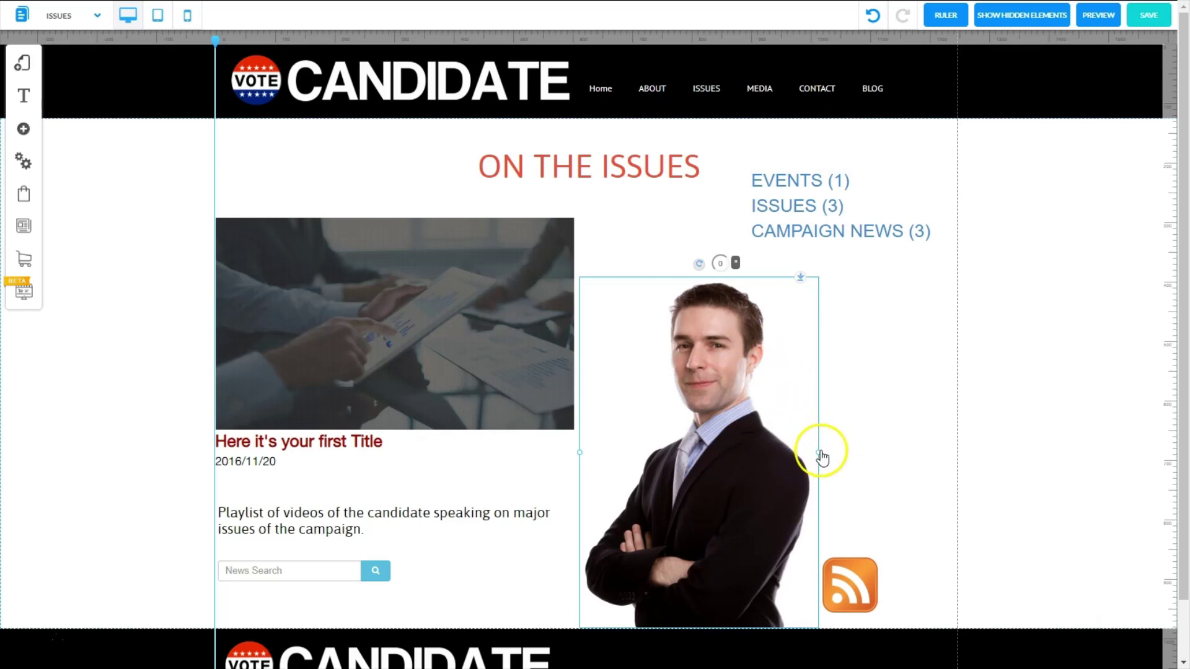
pyautogui.moveTo(819, 452); pyautogui.dragTo(699, 484)
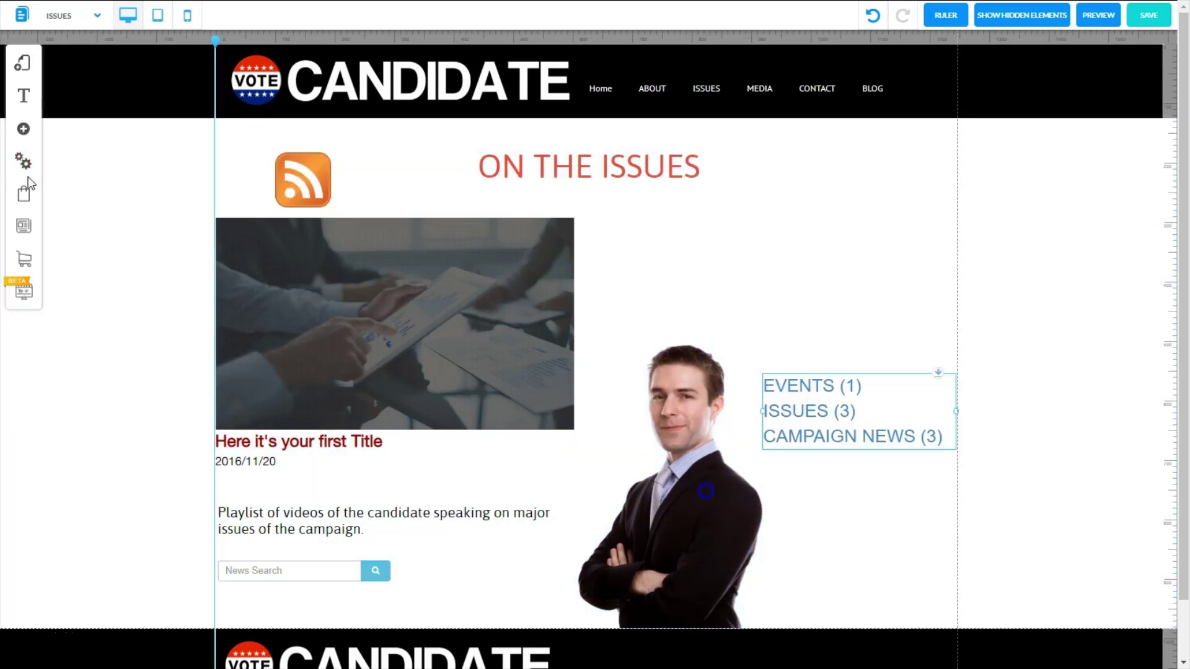
pyautogui.moveTo(637, 411); pyautogui.dragTo(372, 565)
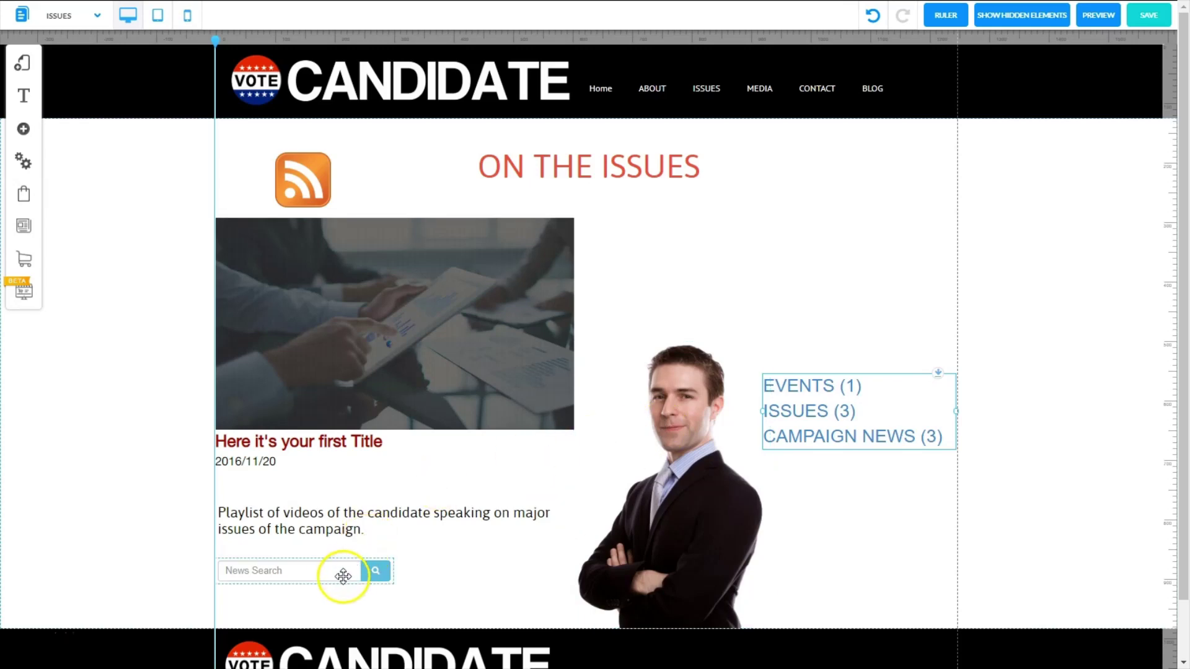
# Step: Add the Date Filter to the right column and move News Search to the sidebar's top
pyautogui.click(370, 575)
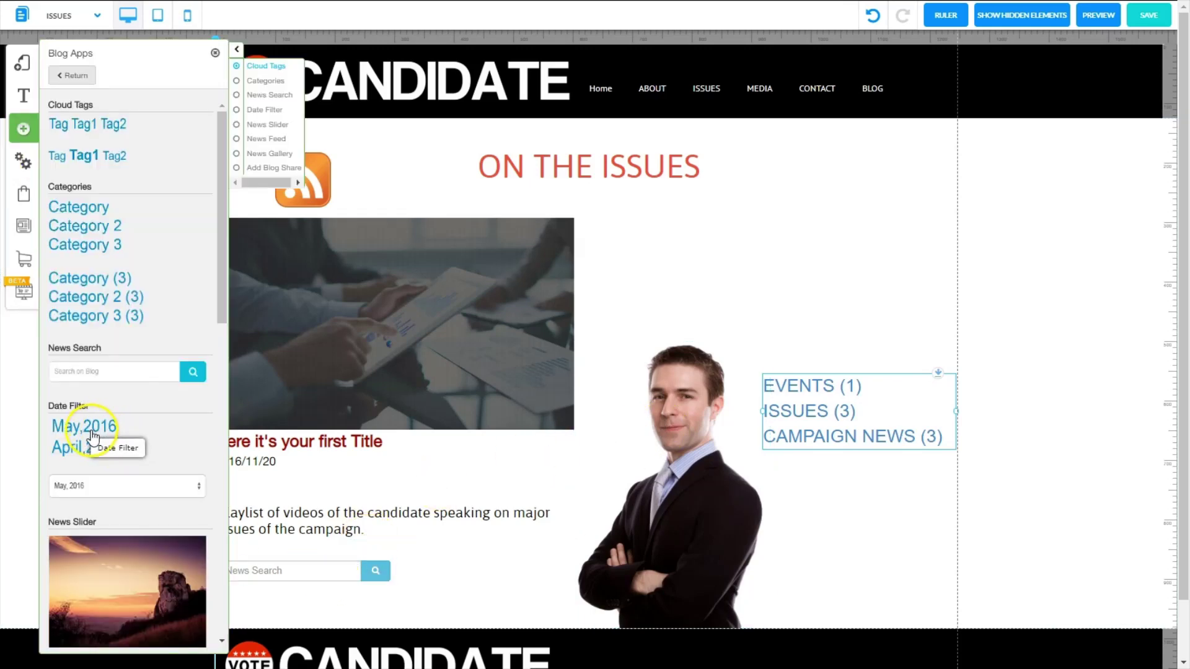
pyautogui.moveTo(92, 433); pyautogui.dragTo(833, 303)
pyautogui.moveTo(345, 575); pyautogui.dragTo(907, 247)
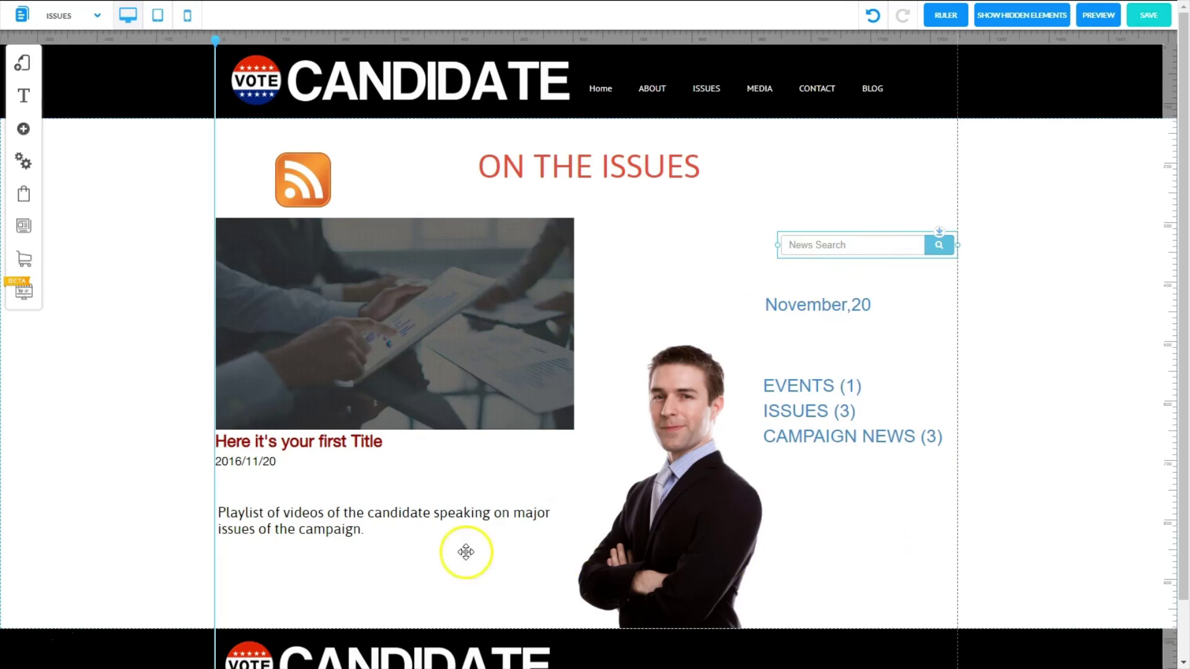
pyautogui.click(295, 527)
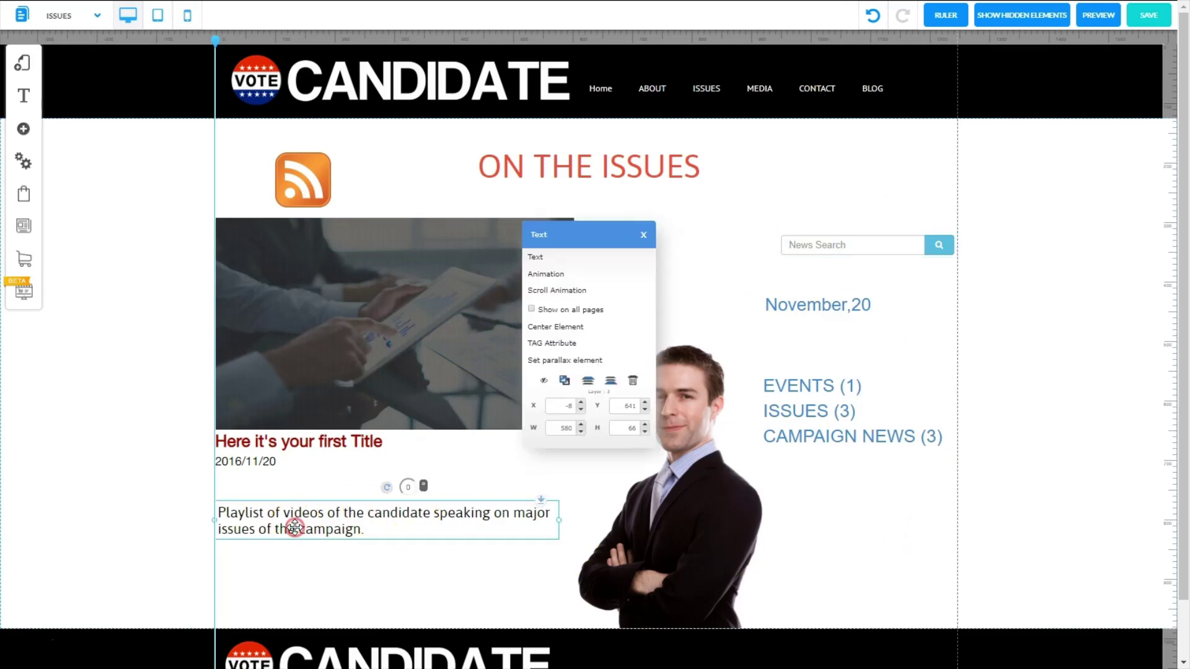
# Step: Duplicate the playlist text into sidebar headings Search Our Blog, Search by Date and Search by Category
pyautogui.click(544, 380)
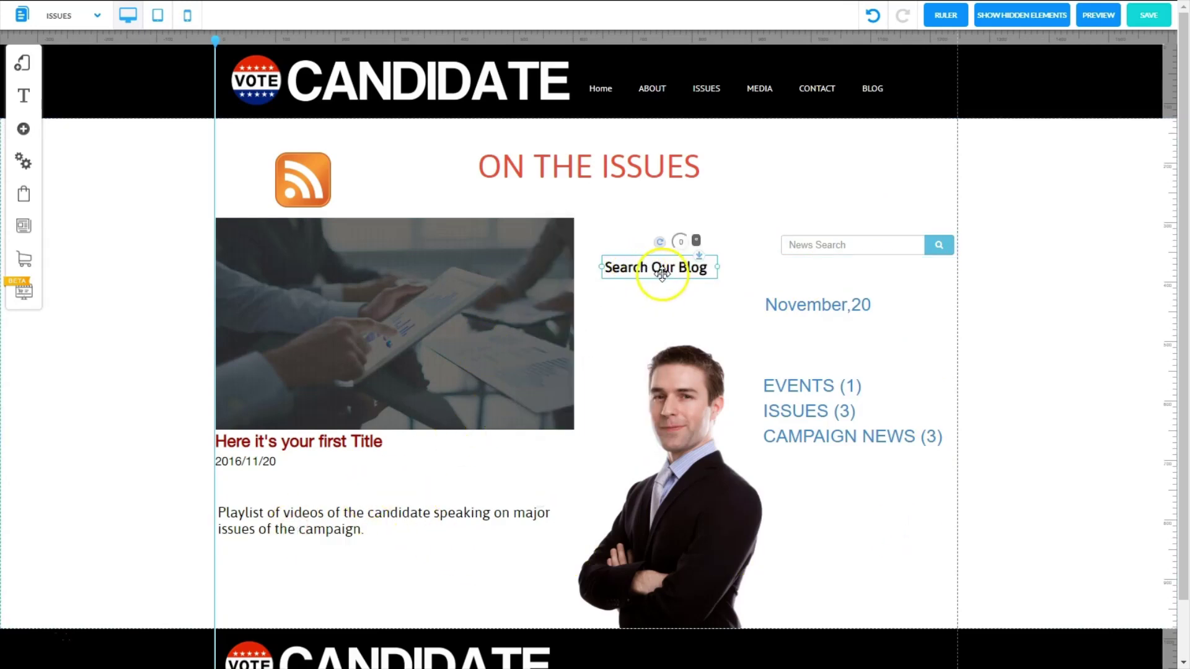
pyautogui.moveTo(651, 274); pyautogui.dragTo(813, 216)
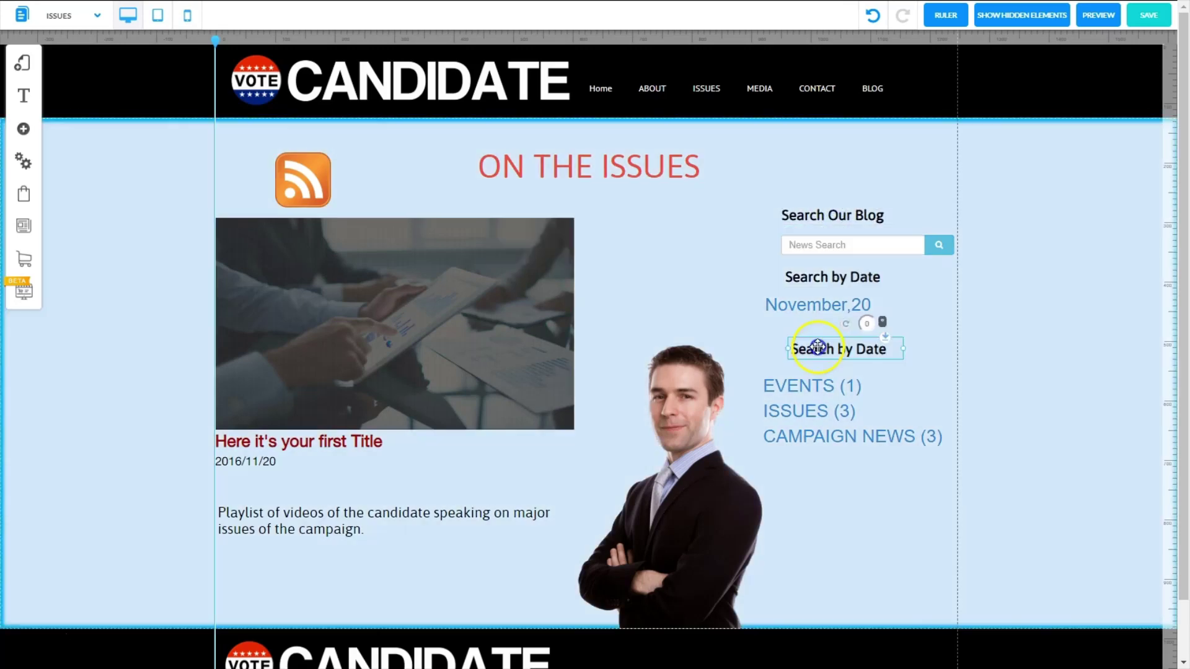
pyautogui.moveTo(815, 345); pyautogui.dragTo(815, 340)
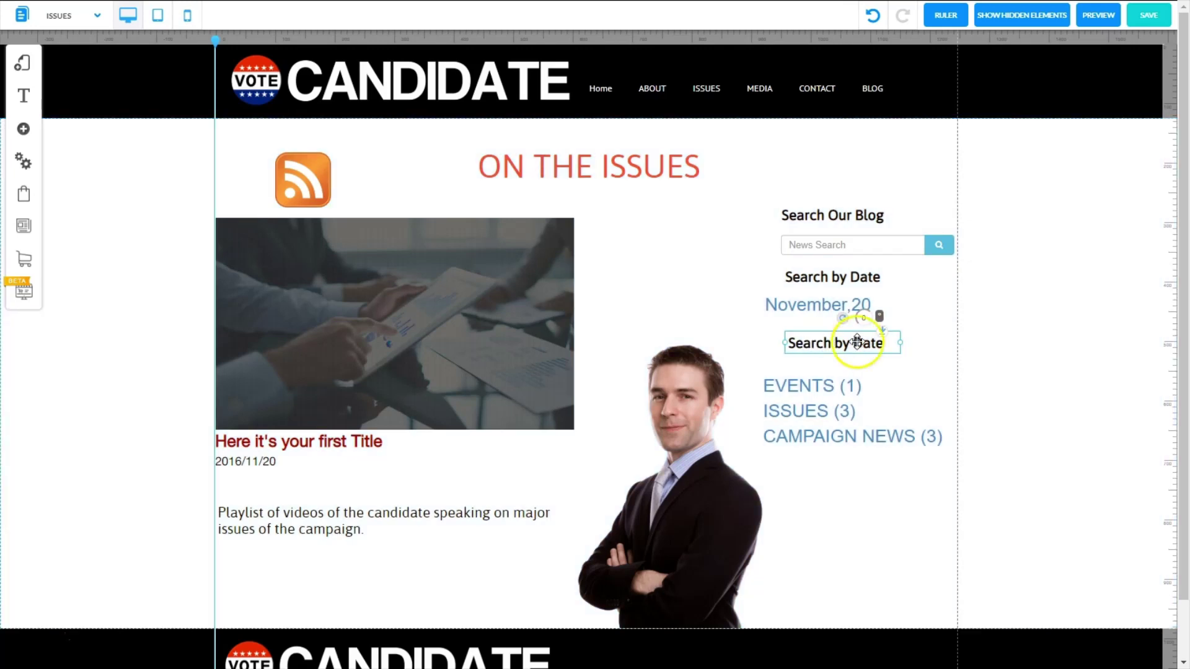
pyautogui.click(811, 307)
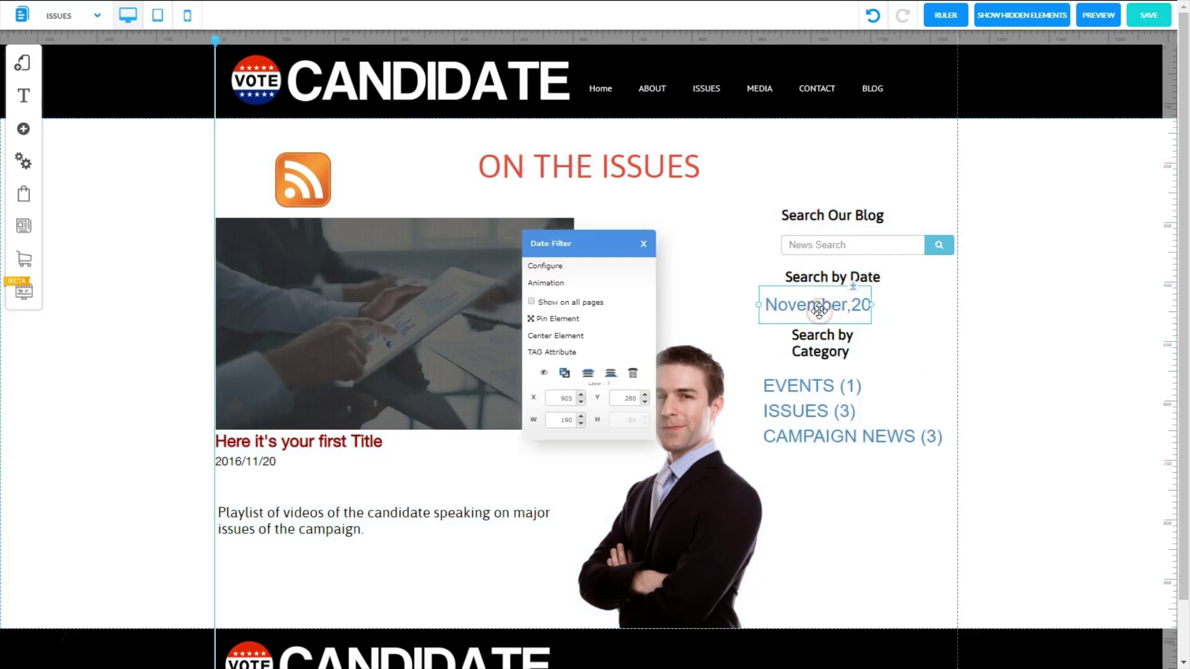
# Step: Reduce the date filter and category list font size to 24
pyautogui.click(545, 266)
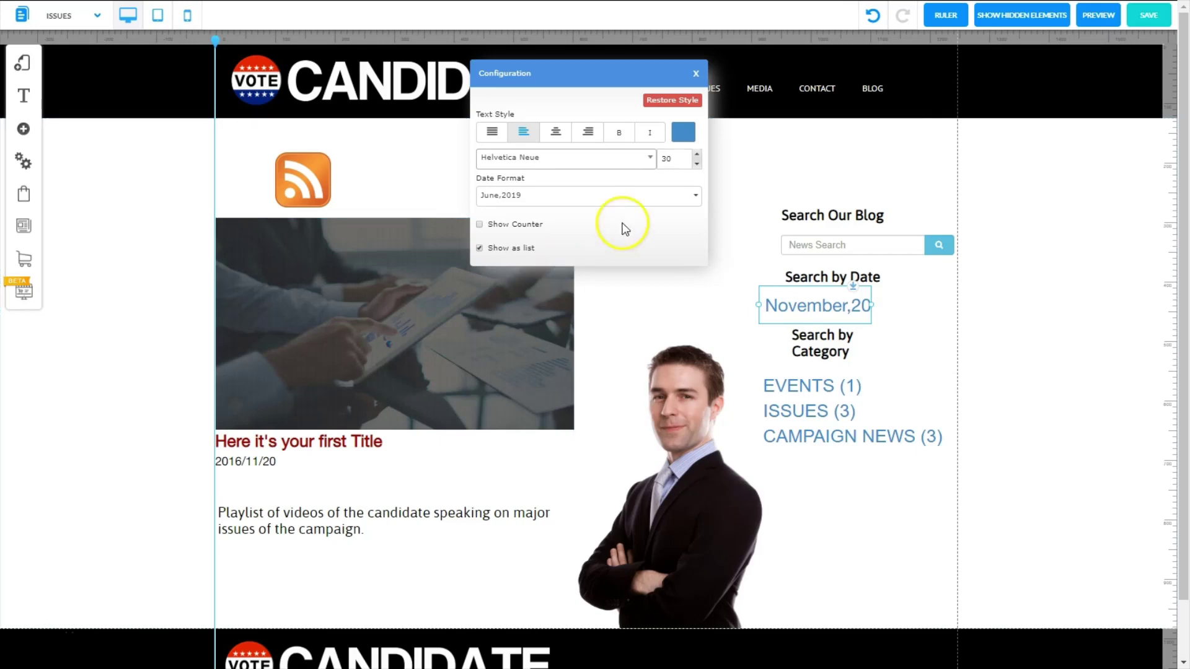
pyautogui.click(697, 163)
pyautogui.click(694, 79)
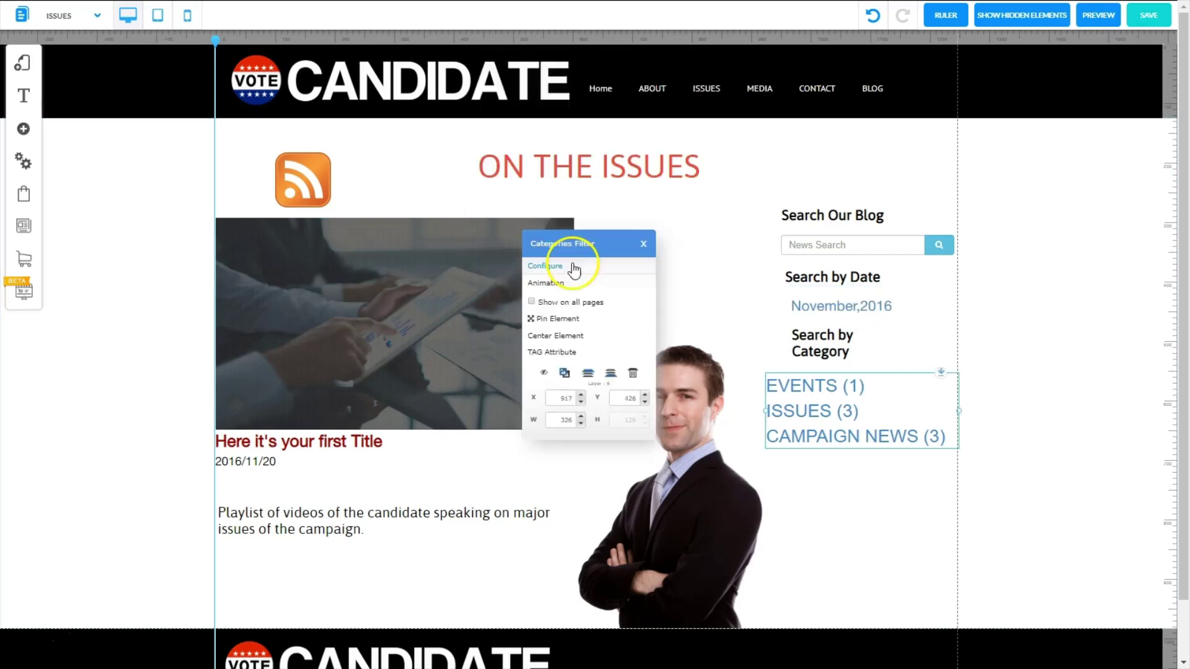
pyautogui.click(569, 260)
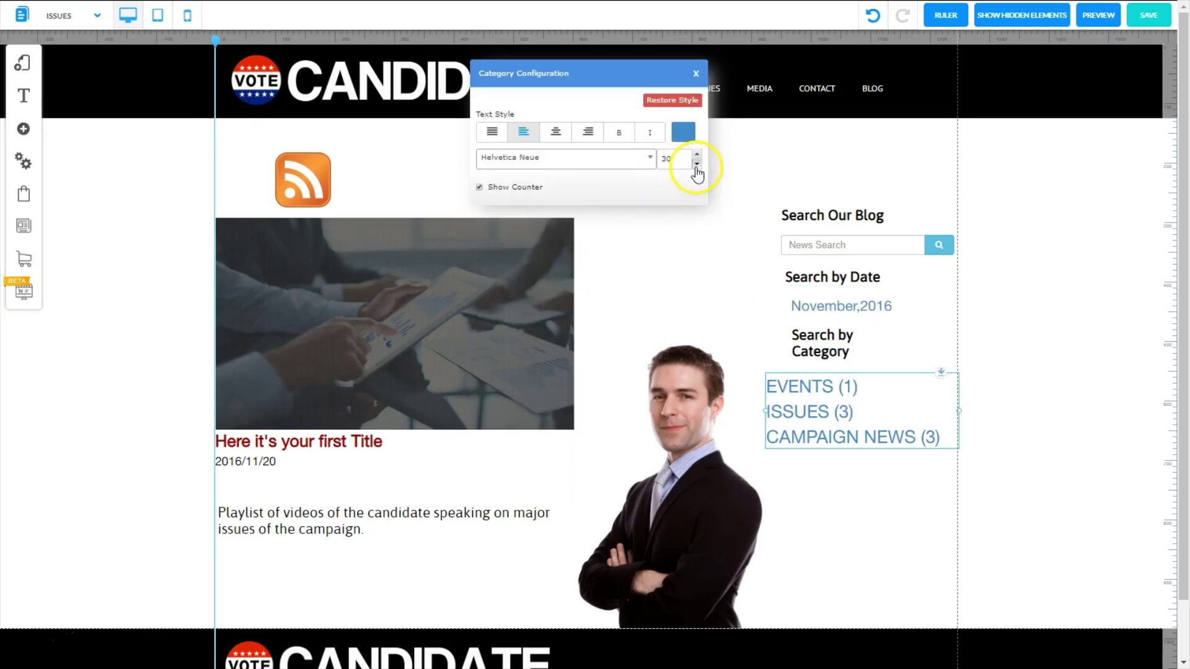
pyautogui.click(696, 164)
pyautogui.click(696, 73)
# Step: Line up the sidebar items along a vertical guide at 953px, then hide the guides
pyautogui.click(787, 39)
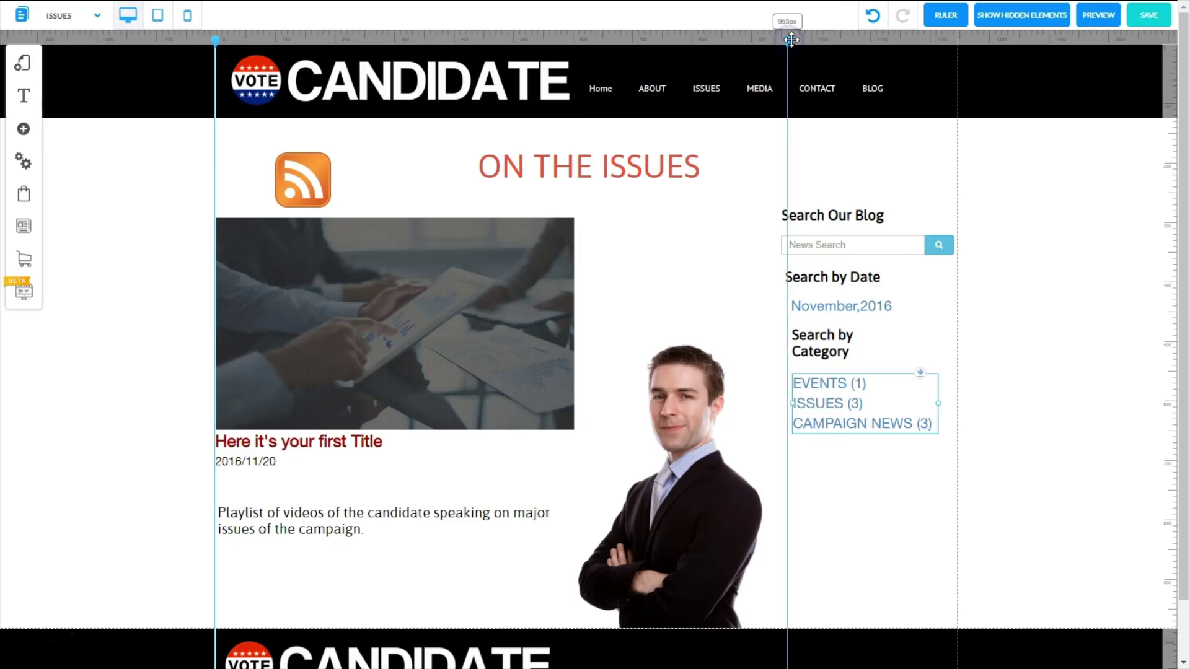
pyautogui.moveTo(788, 39); pyautogui.dragTo(777, 35)
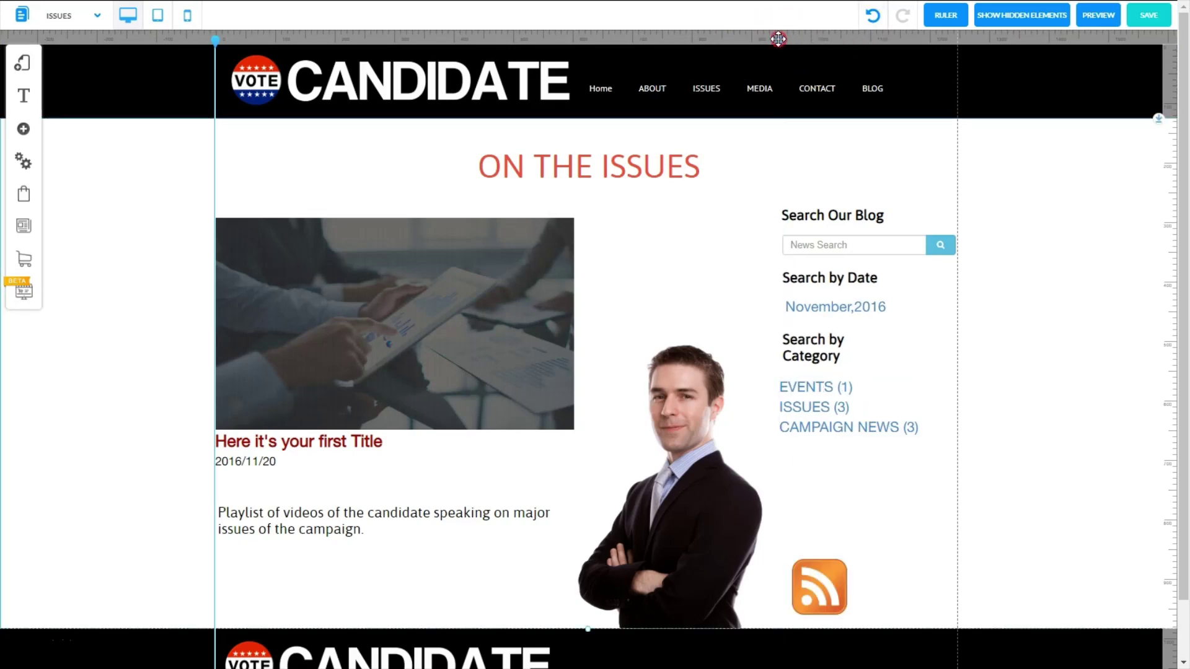
pyautogui.click(940, 17)
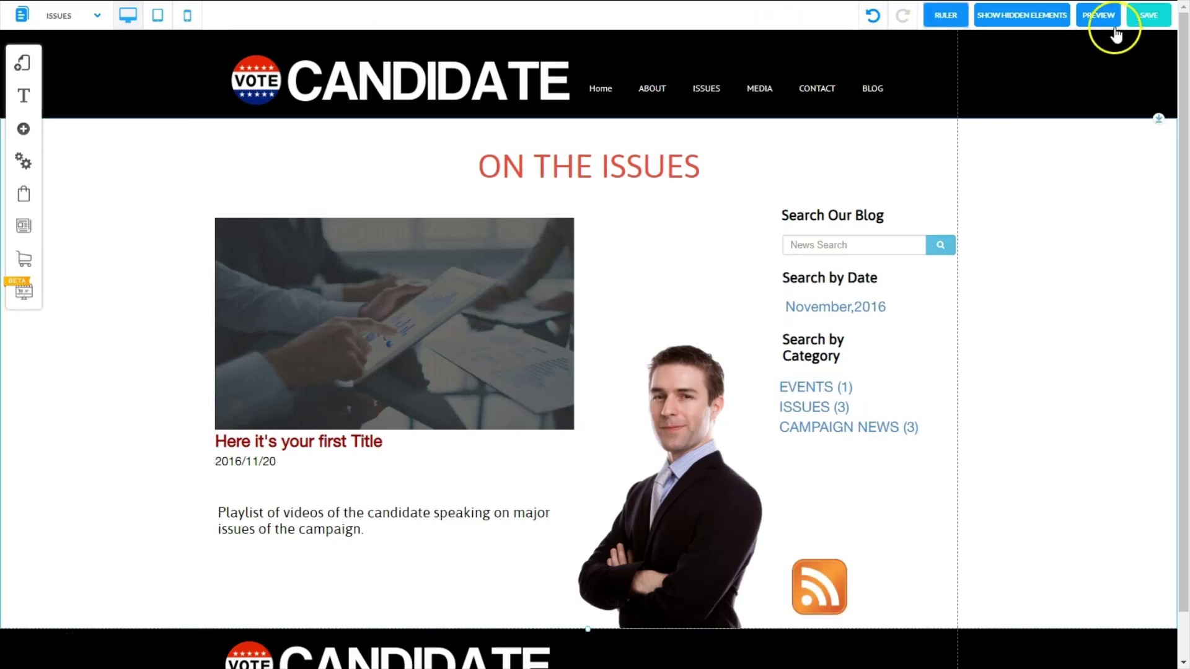
# Step: Preview the Issues page and watch the news slider cycle to its third title
pyautogui.click(1098, 16)
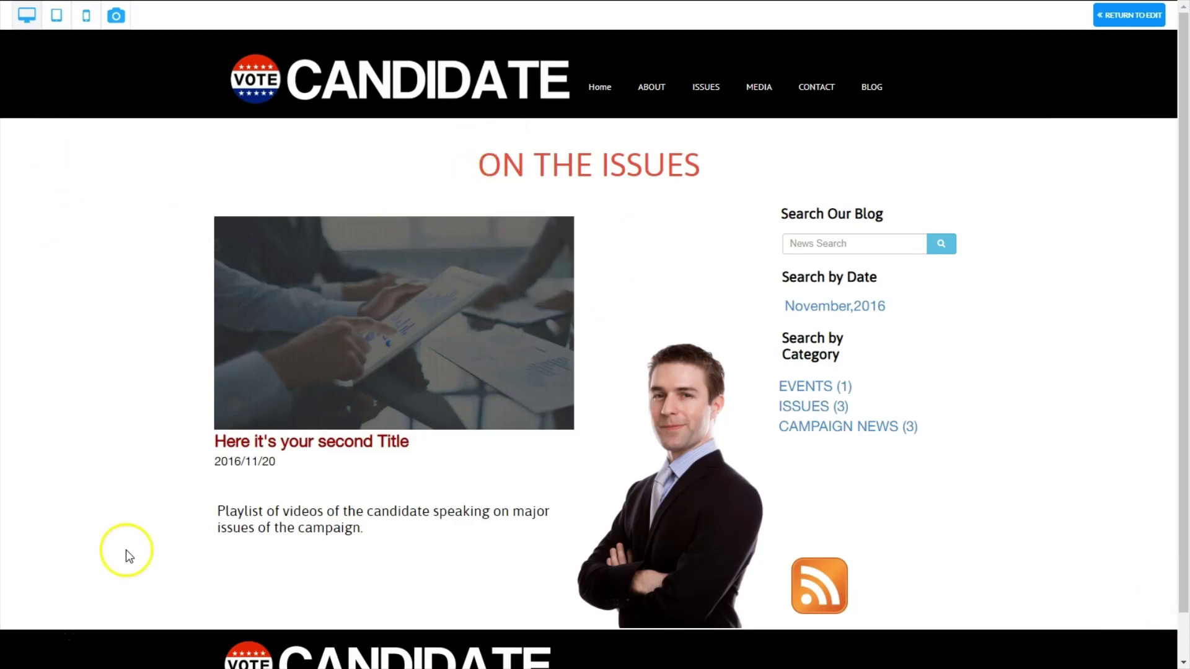
pyautogui.click(629, 268)
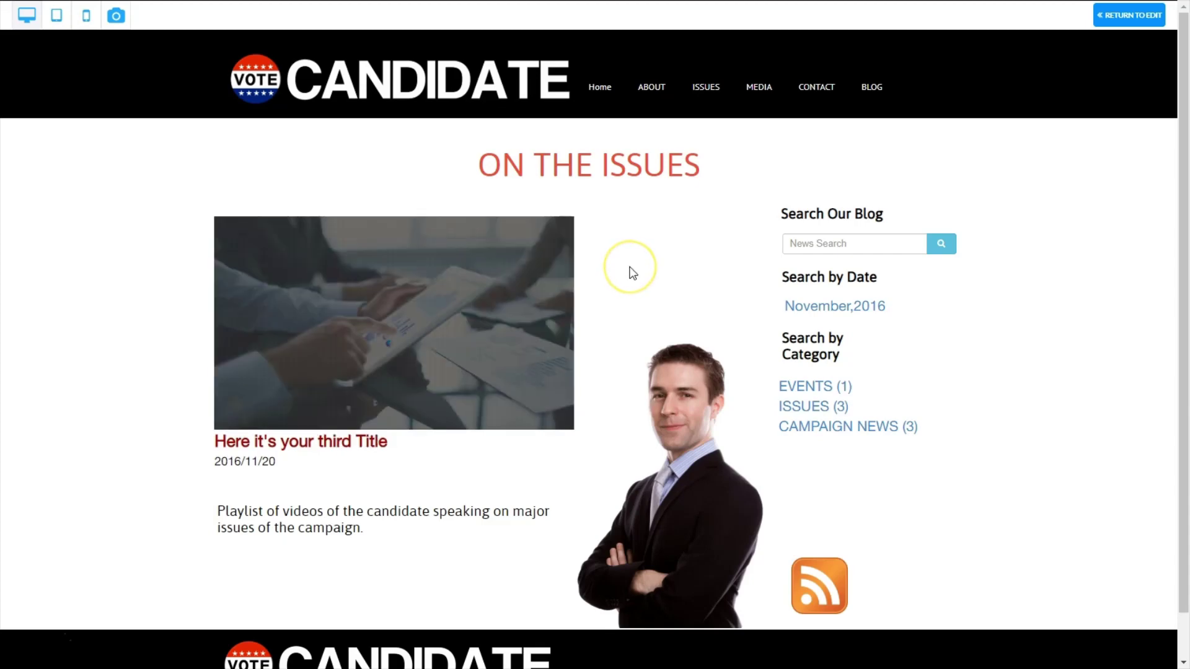